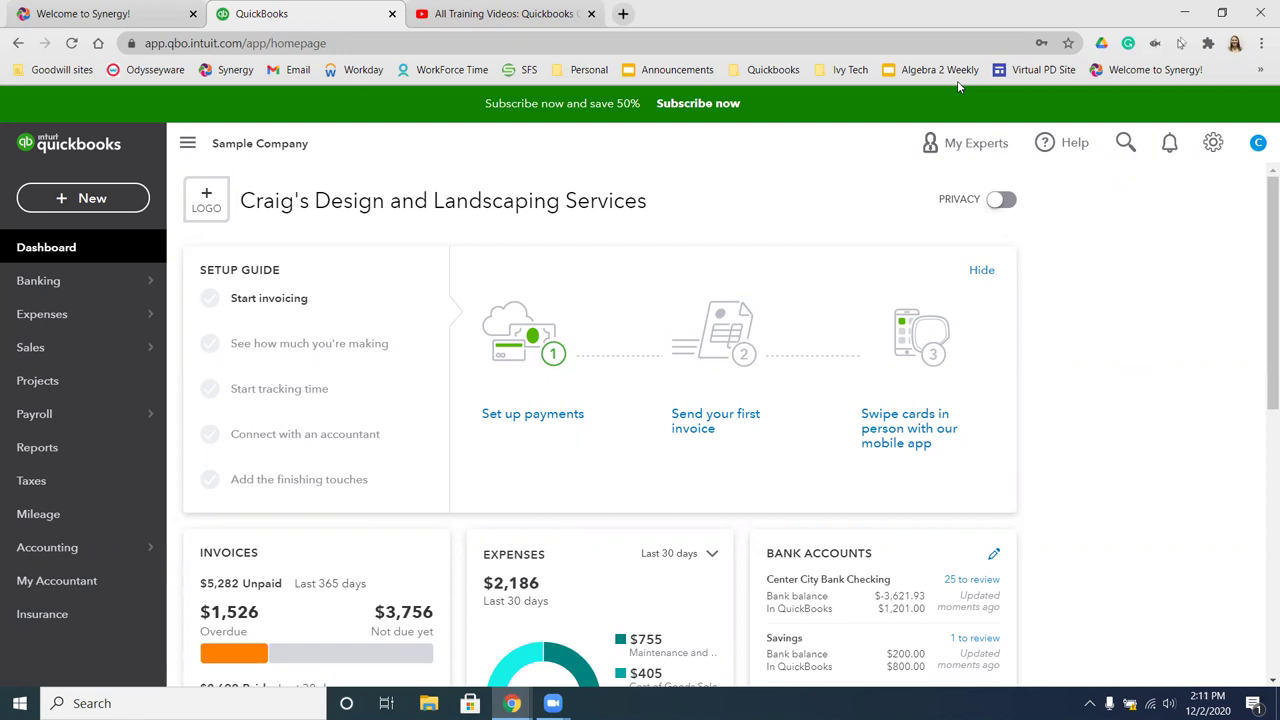
# Open Chart of accounts from the gear menu's Your Company section.
pyautogui.click(1213, 144)
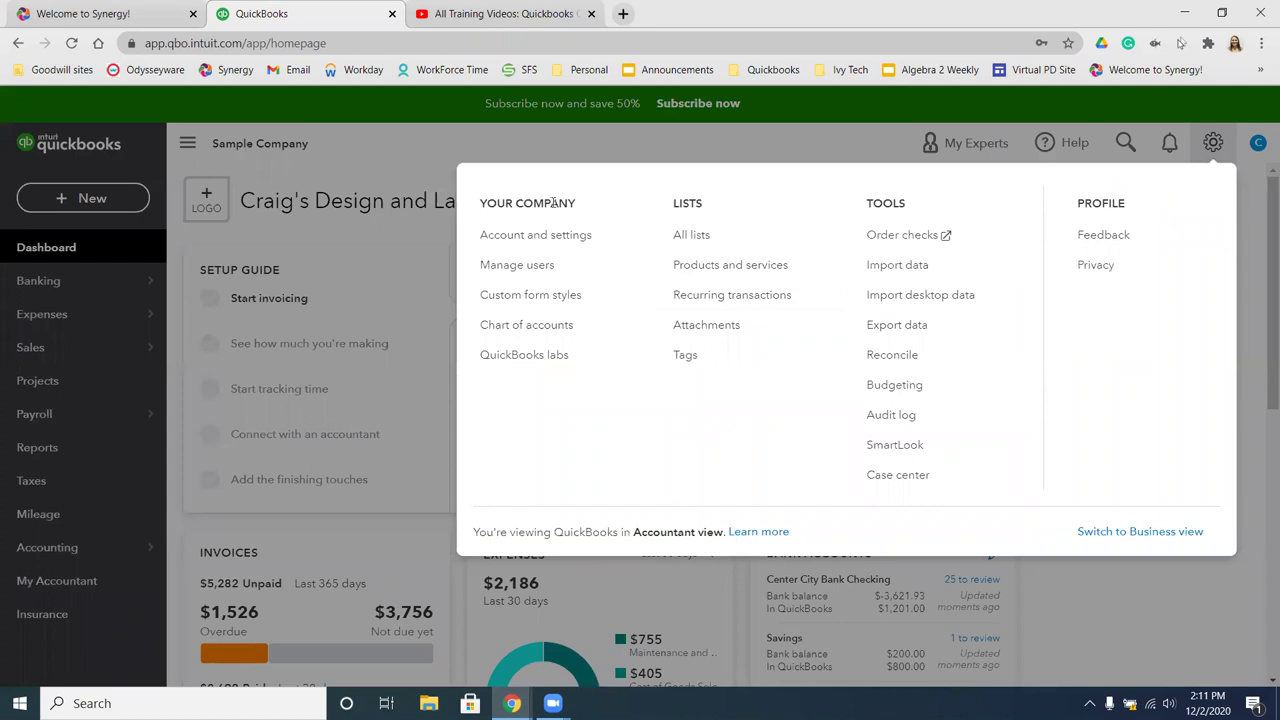
pyautogui.click(522, 326)
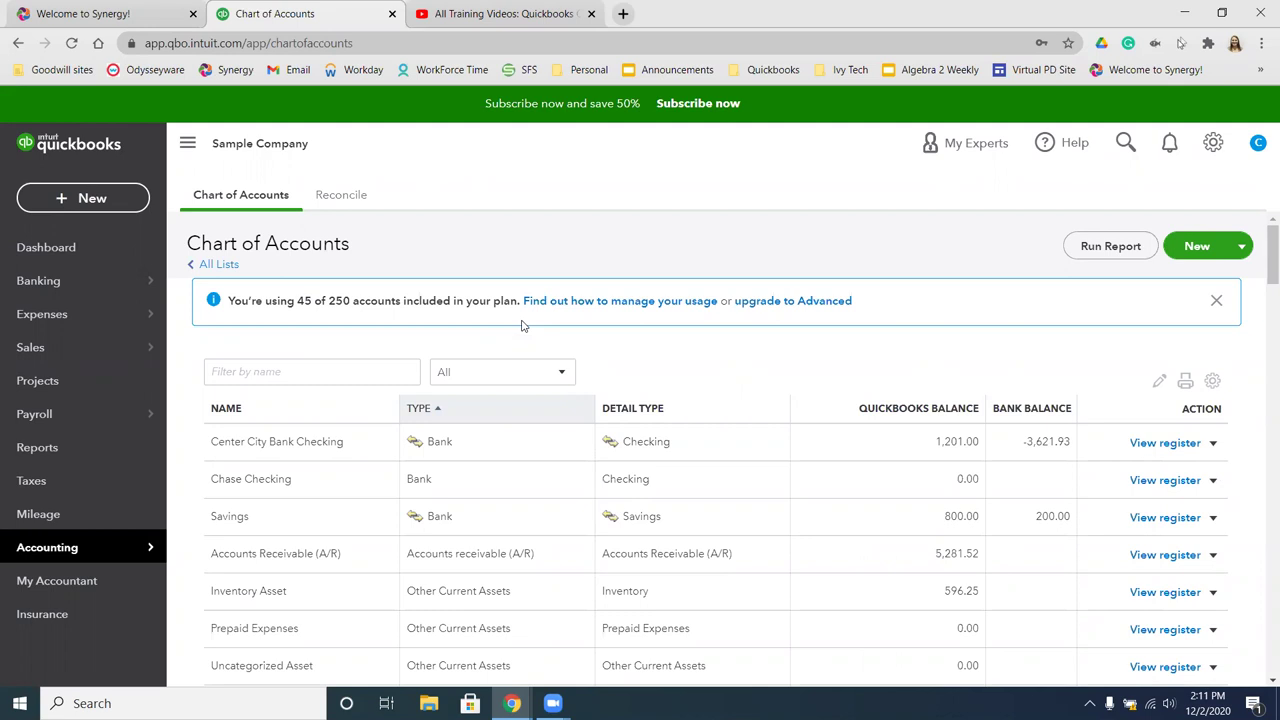
# Create a new Credit Card account named AMEX and save it.
pyautogui.click(1186, 246)
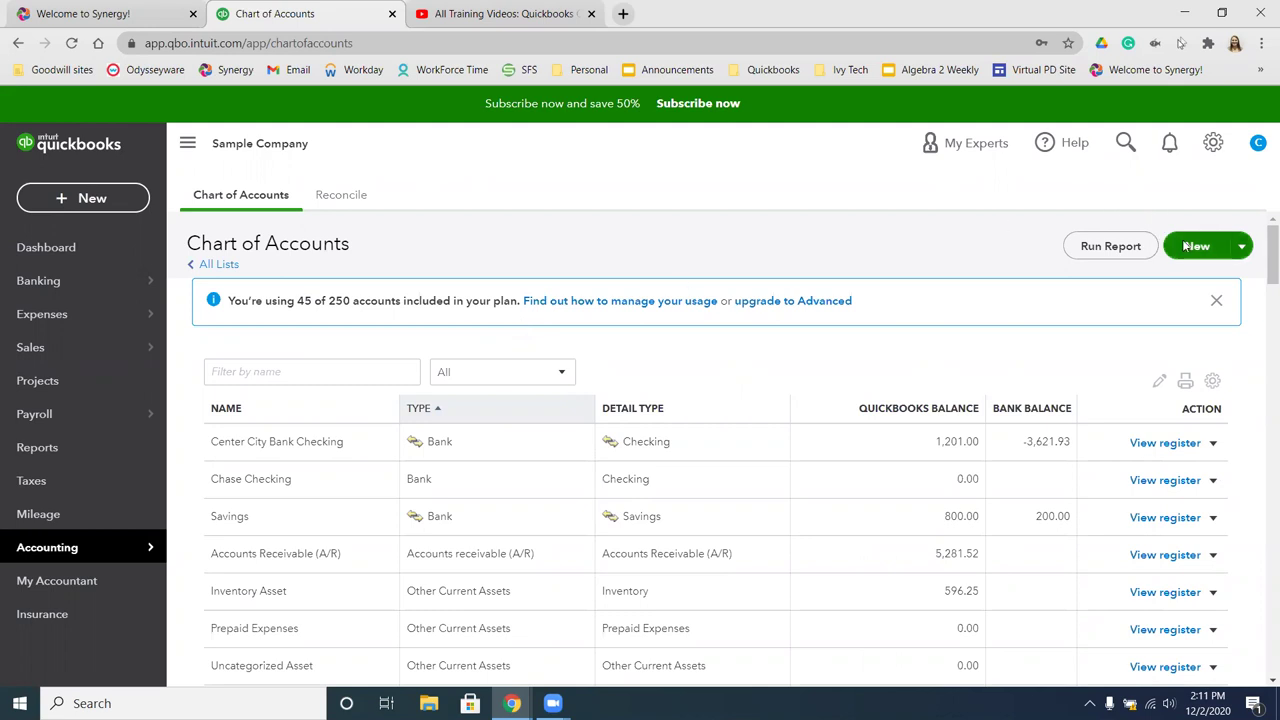
pyautogui.click(490, 210)
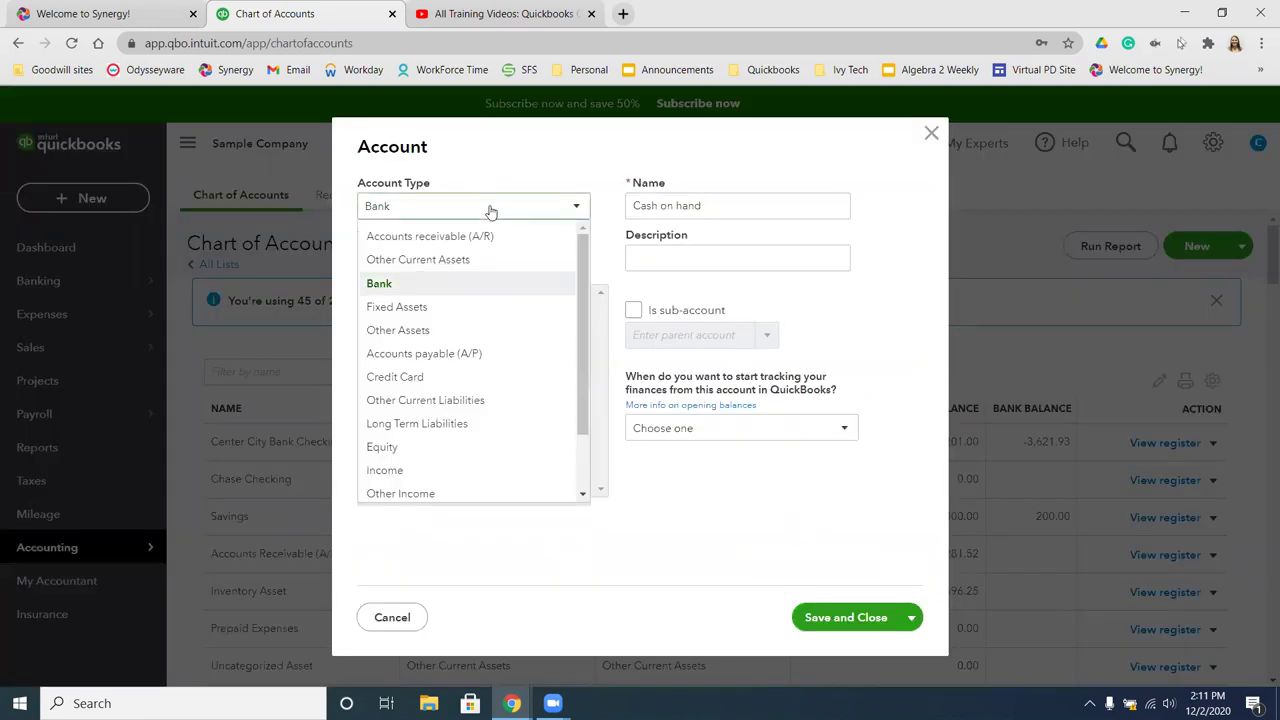
pyautogui.click(440, 378)
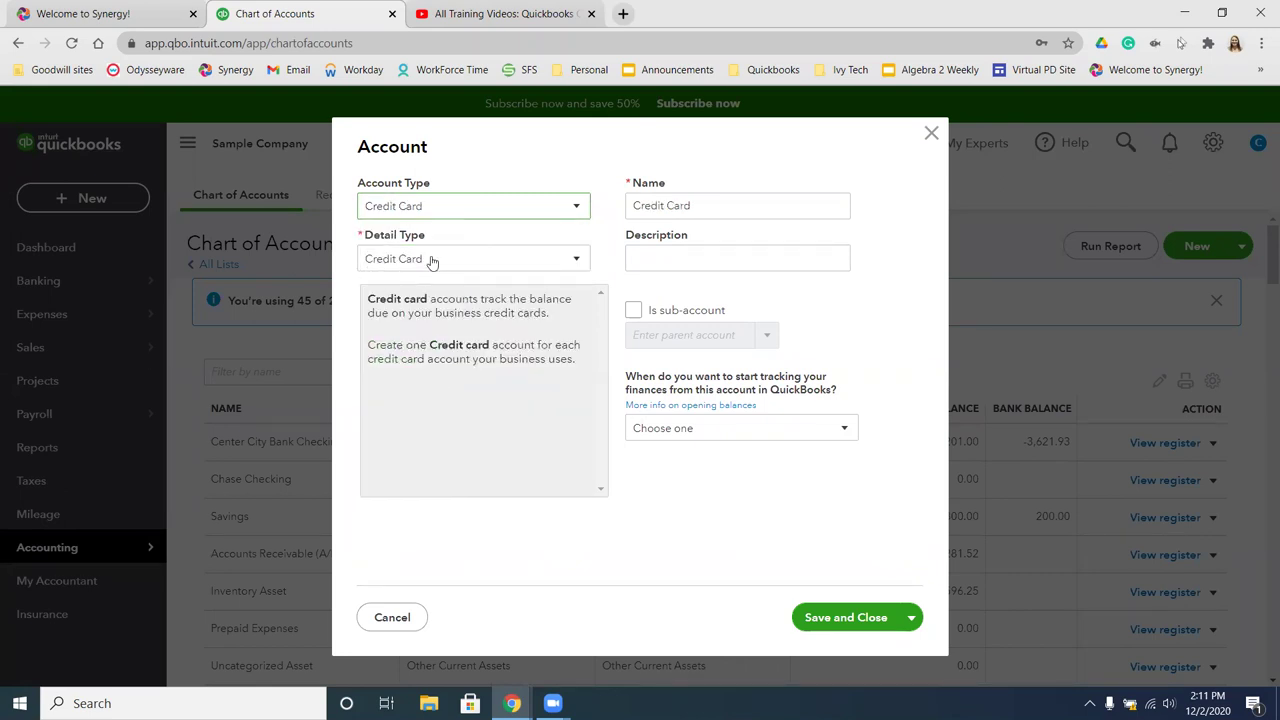
pyautogui.moveTo(694, 205); pyautogui.dragTo(483, 220)
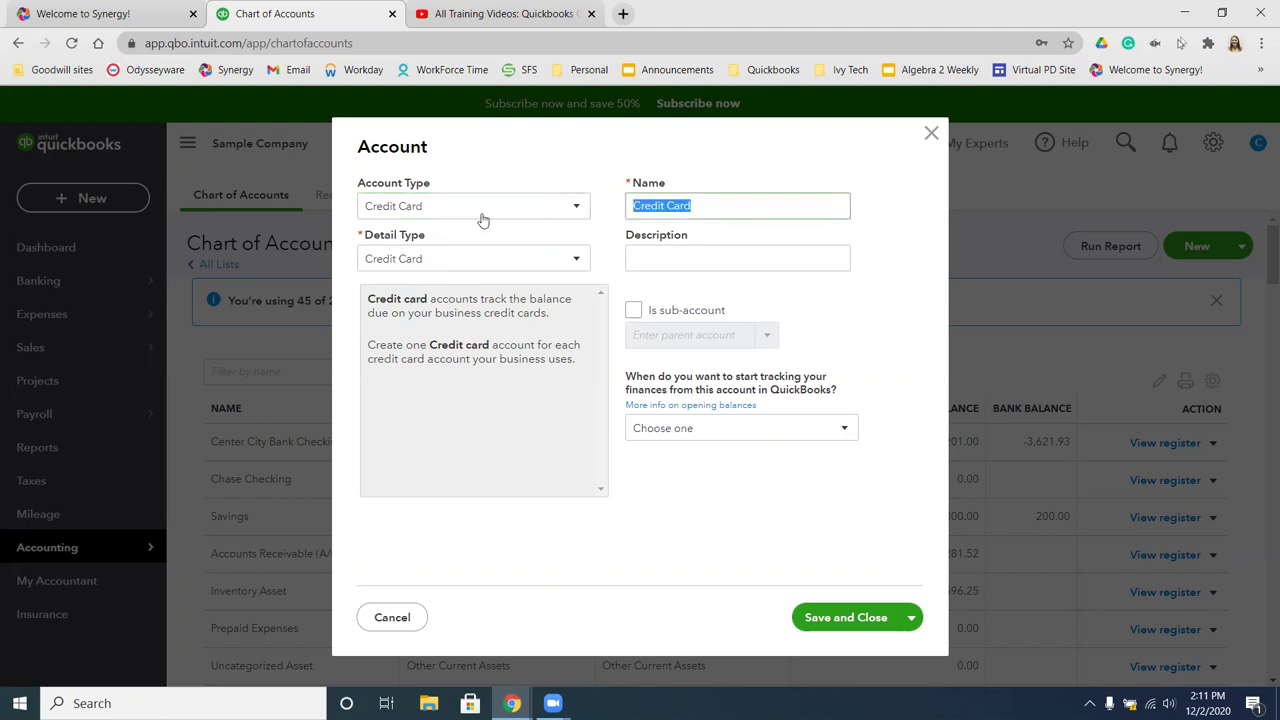
pyautogui.write('AMEX')
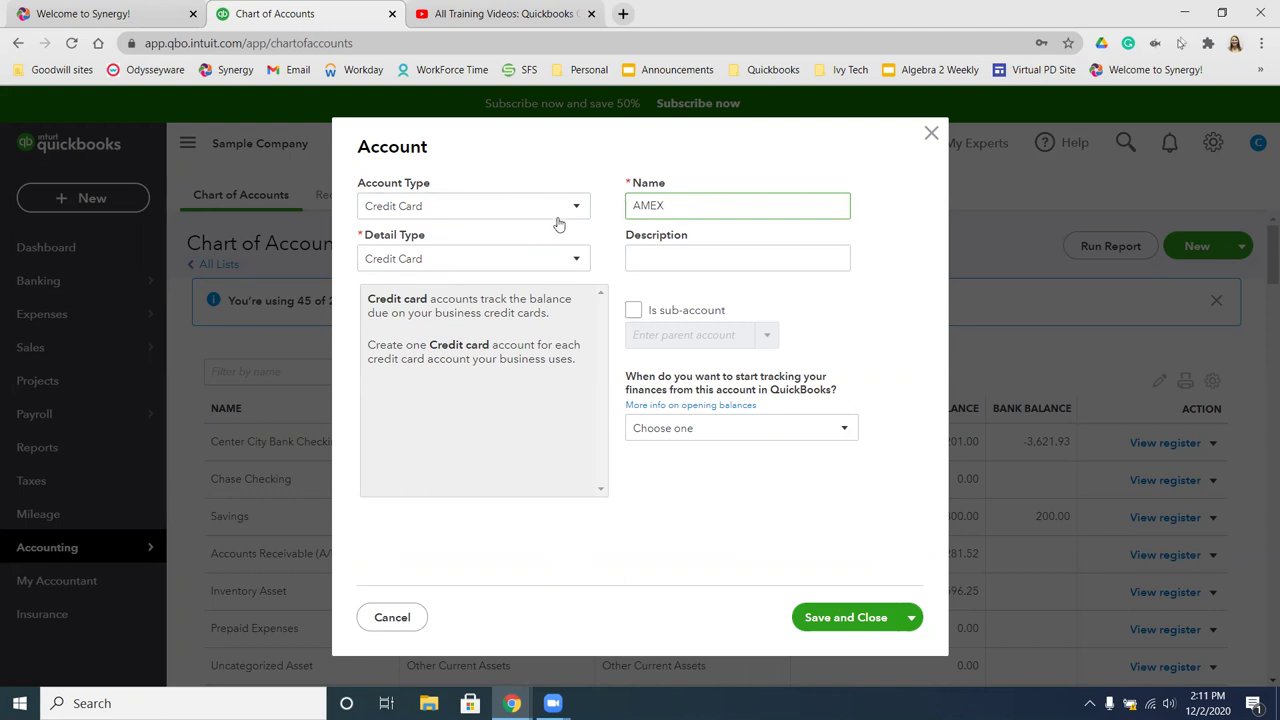
pyautogui.click(833, 620)
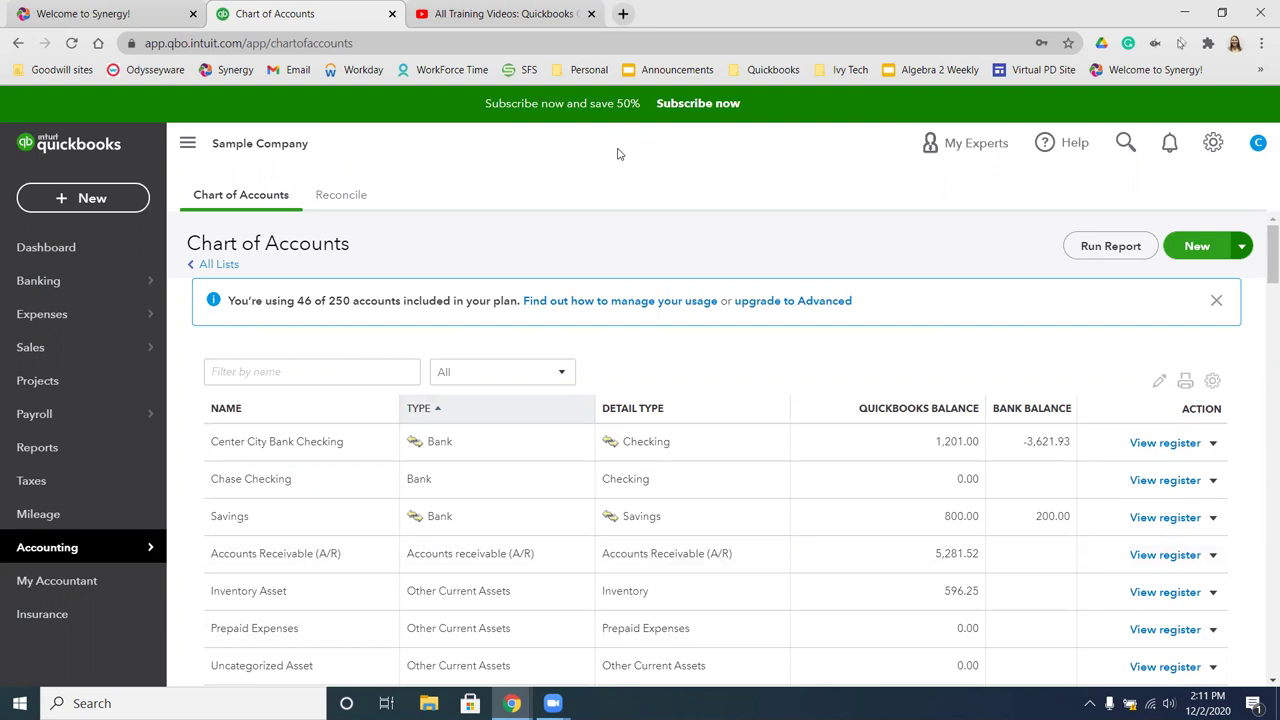
# Filter the account list by name 'servi'.
pyautogui.scroll(-1, 657, 345)
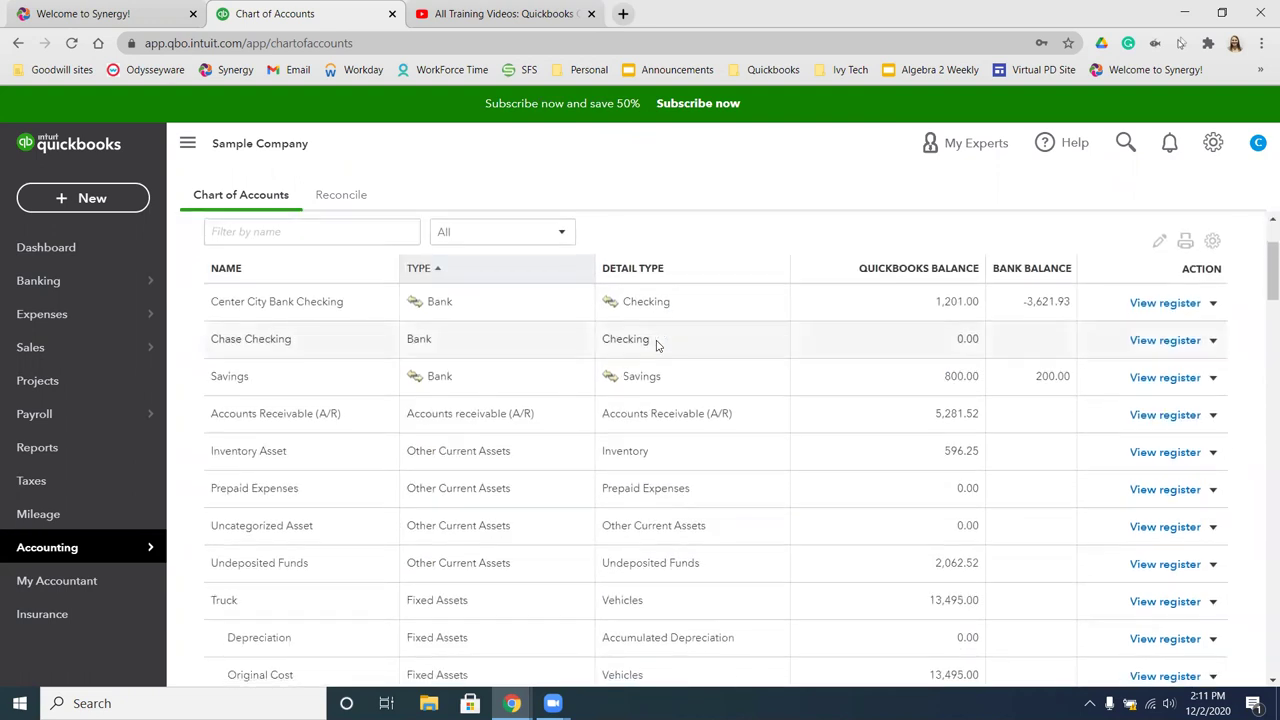
pyautogui.scroll(-3, 657, 345)
pyautogui.scroll(-1, 657, 342)
pyautogui.scroll(-1, 657, 340)
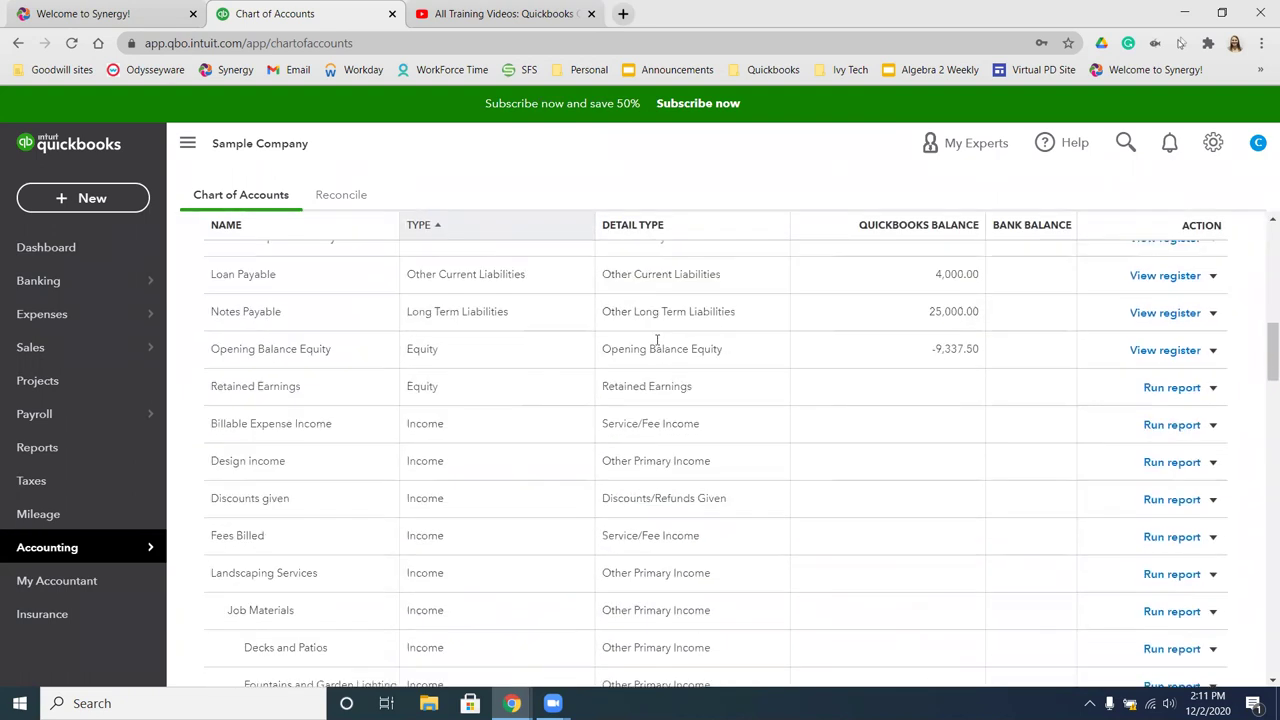
pyautogui.scroll(4, 657, 341)
pyautogui.scroll(3, 657, 341)
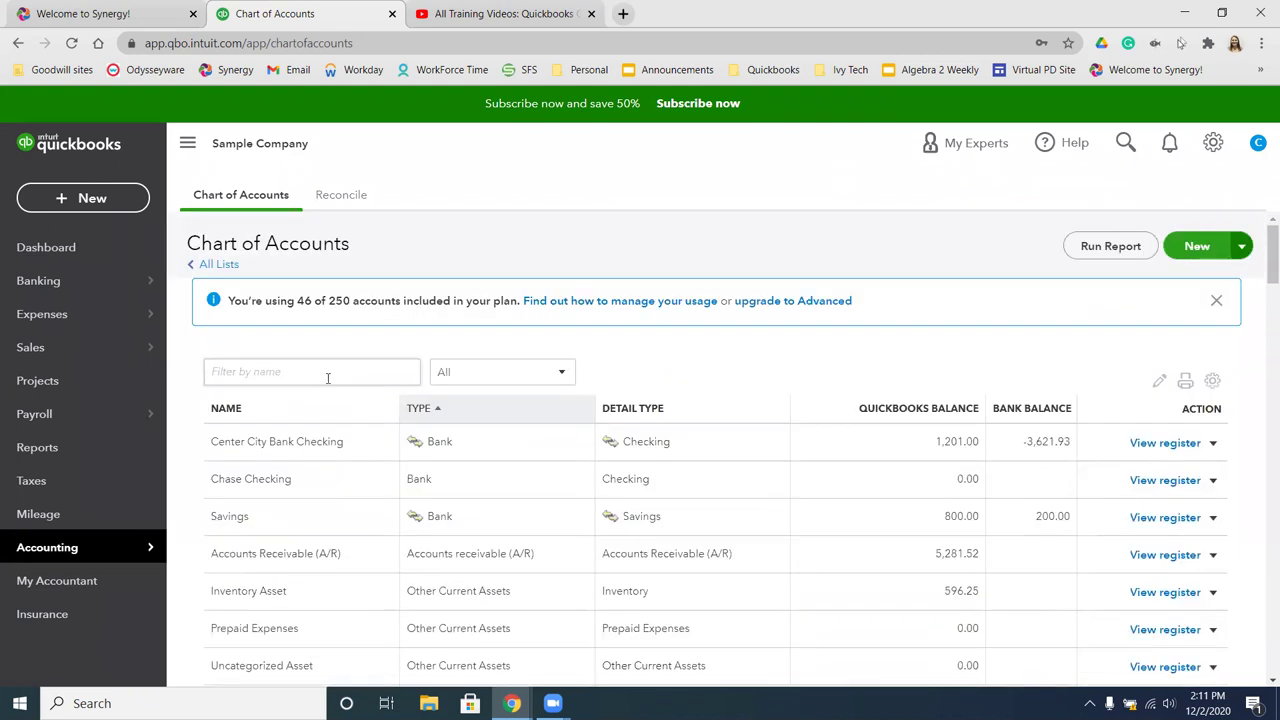
pyautogui.click(327, 375)
pyautogui.write('se')
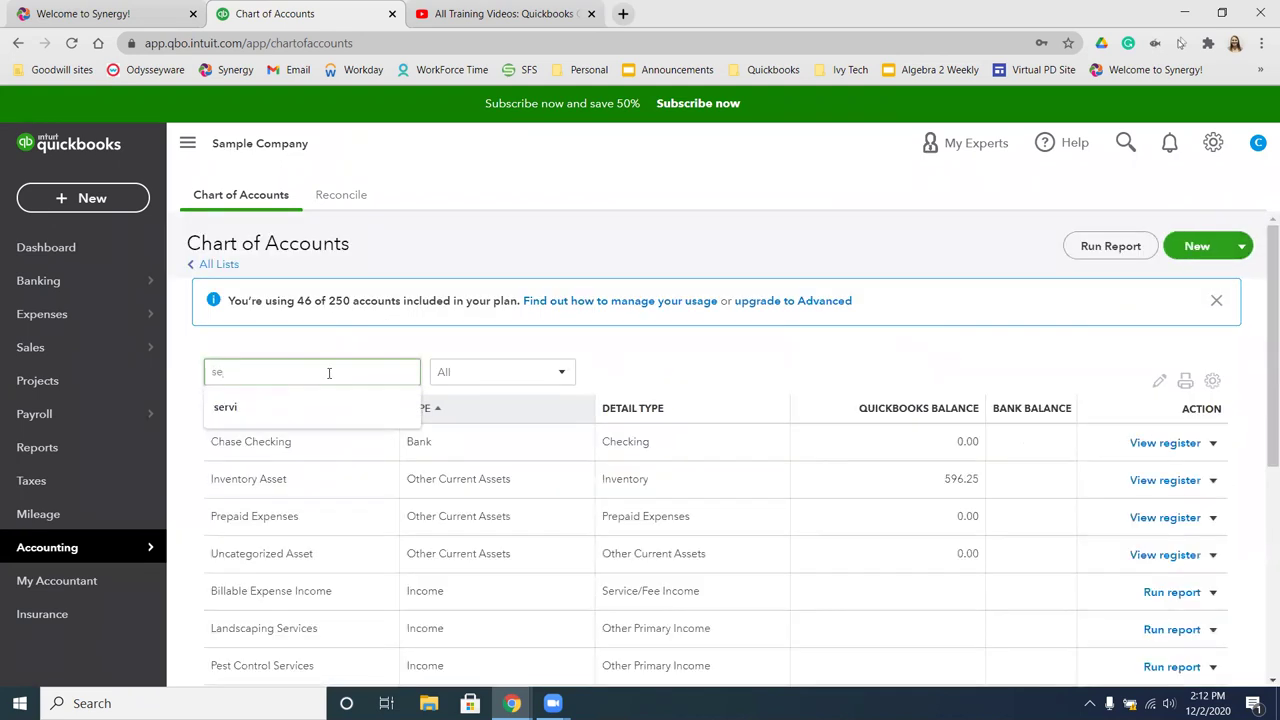
pyautogui.write('rvi')
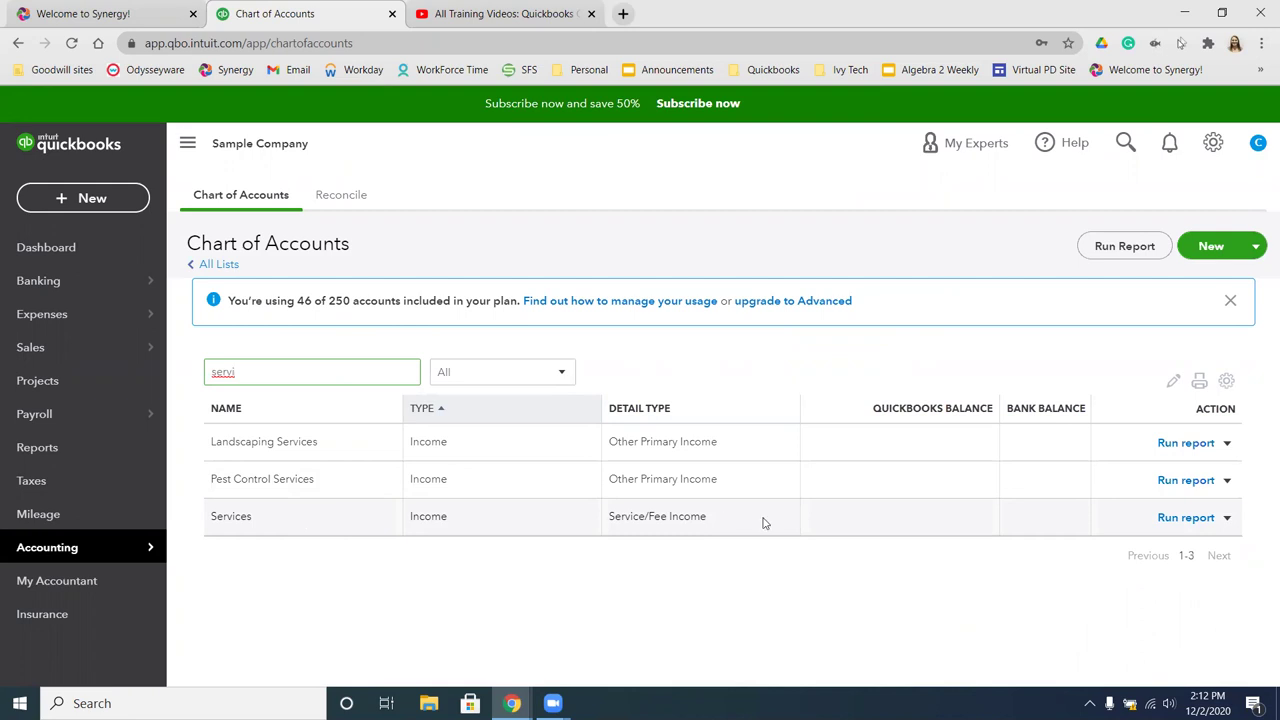
# Rename the Services account to 'Services Income' and save it.
pyautogui.click(1226, 518)
pyautogui.click(1204, 546)
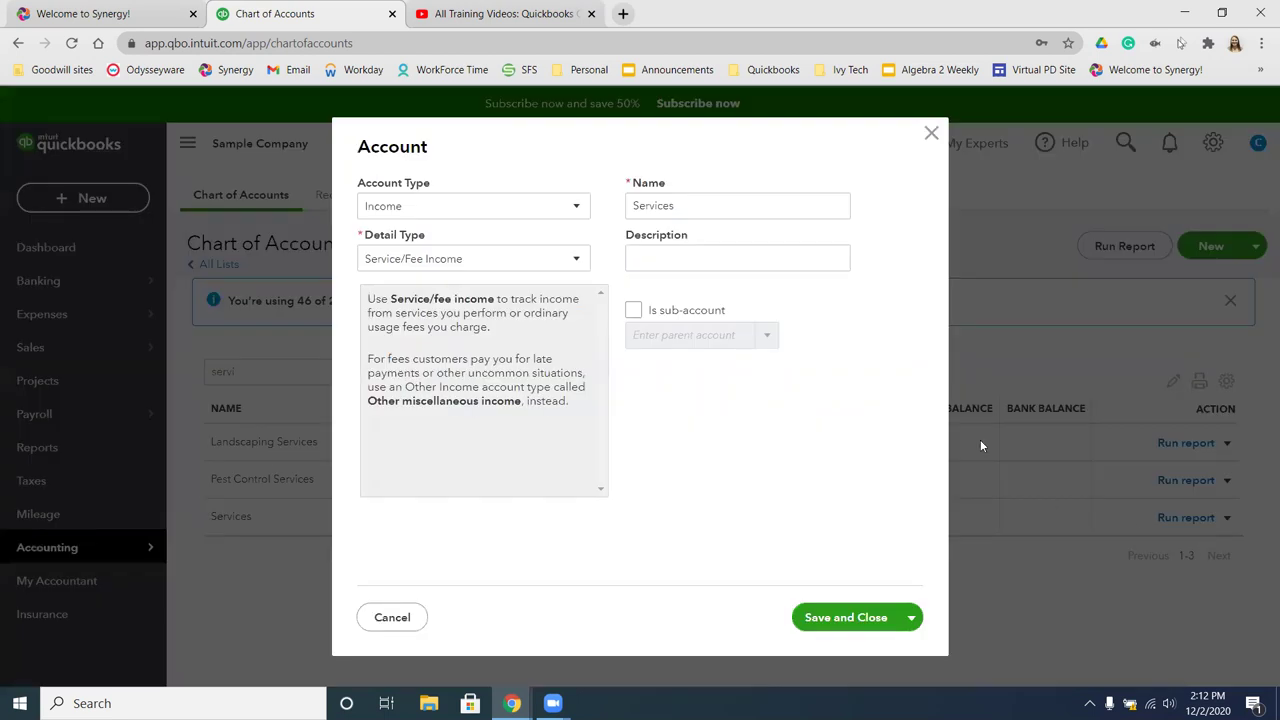
pyautogui.doubleClick(688, 202)
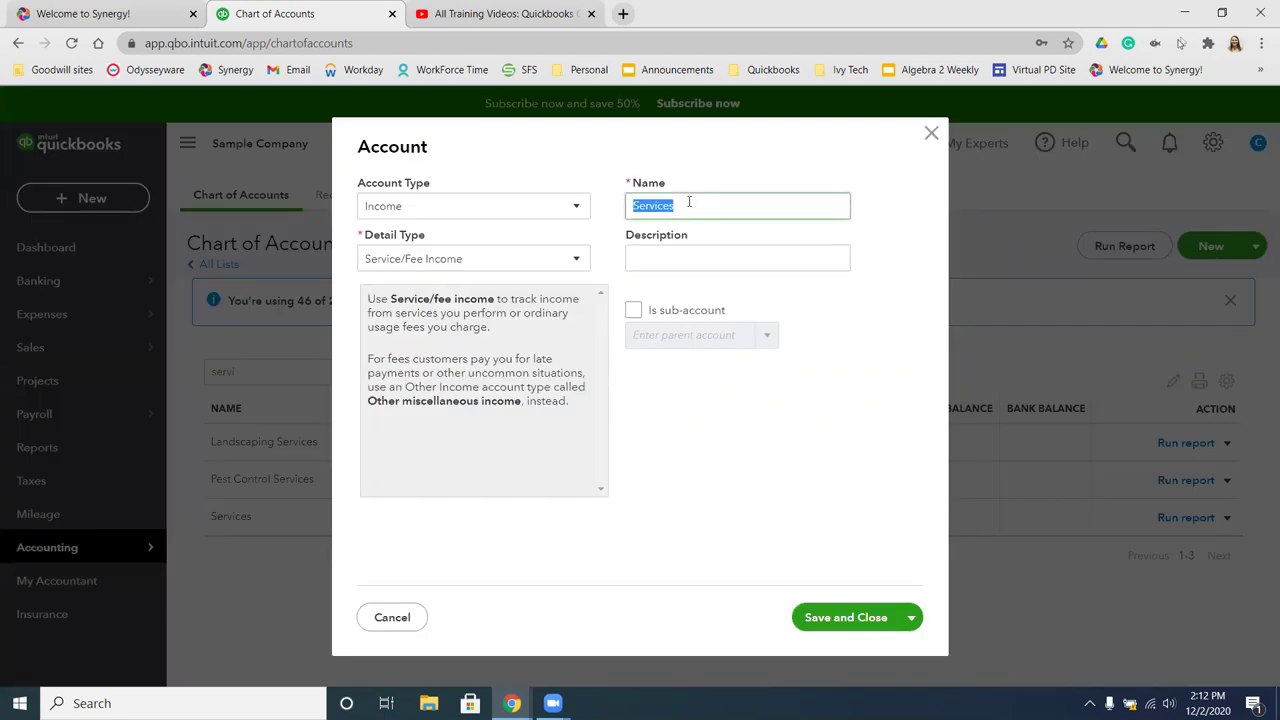
pyautogui.click(688, 202)
pyautogui.write('Income')
pyautogui.click(828, 618)
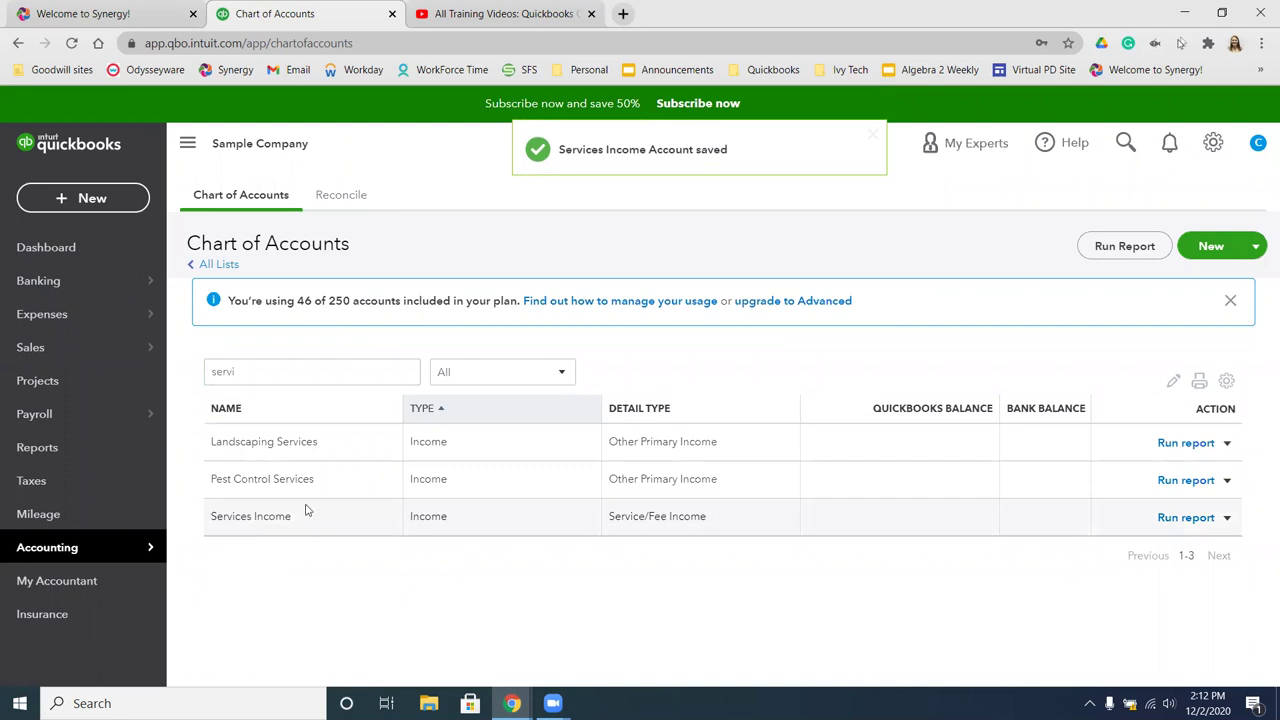
# Clear the name filter so all accounts are listed again.
pyautogui.click(250, 371)
pyautogui.doubleClick(250, 371)
pyautogui.press('BackSpace')
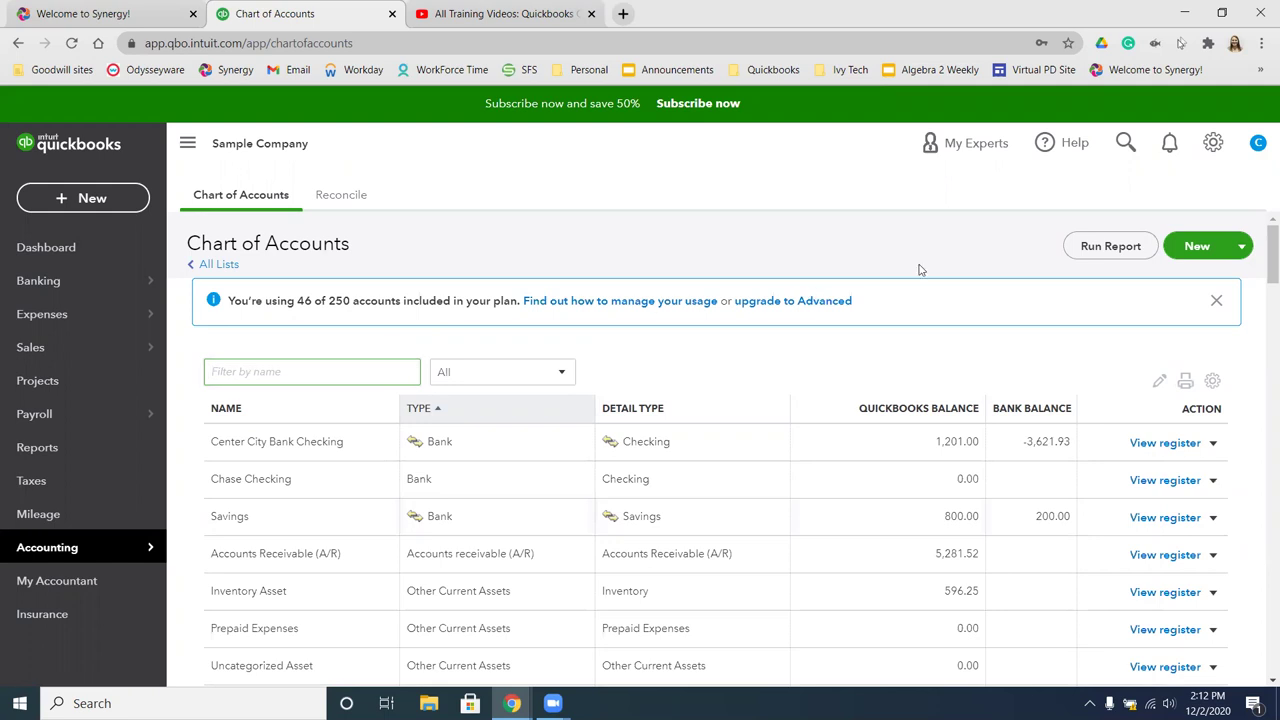
# Create a new Expenses account with detail type Interest Paid and save it.
pyautogui.click(1197, 247)
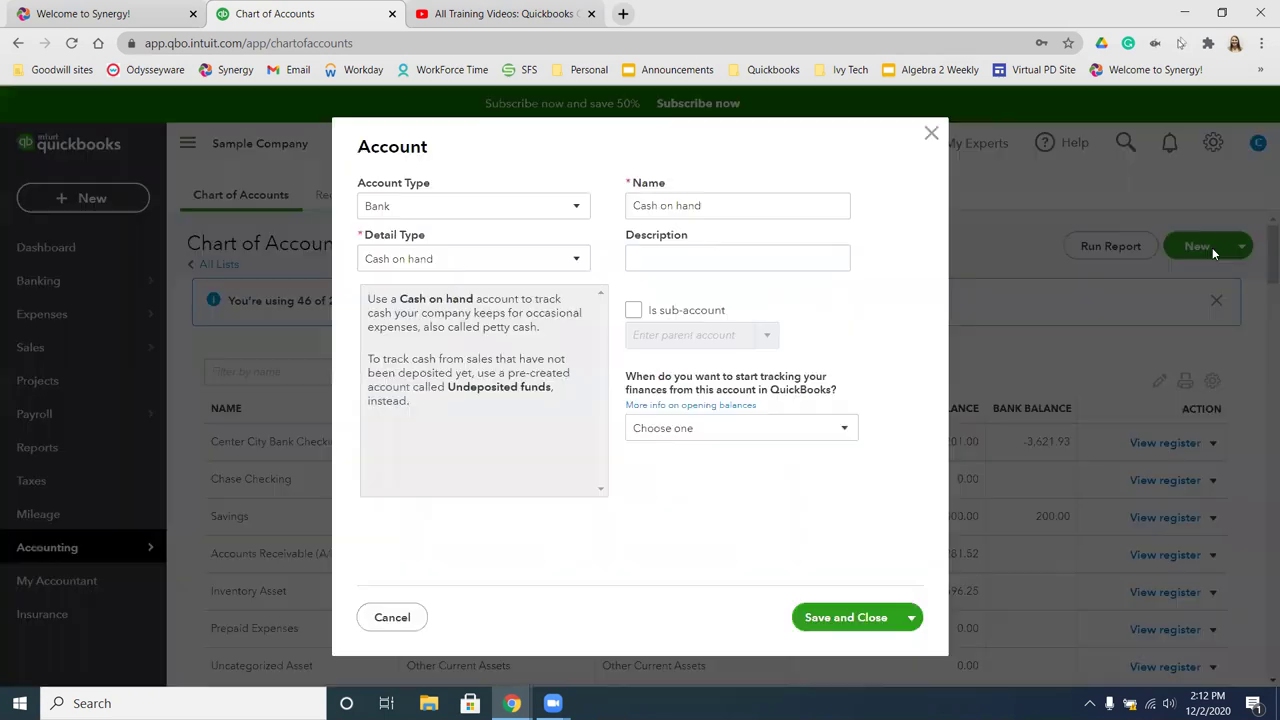
pyautogui.click(578, 210)
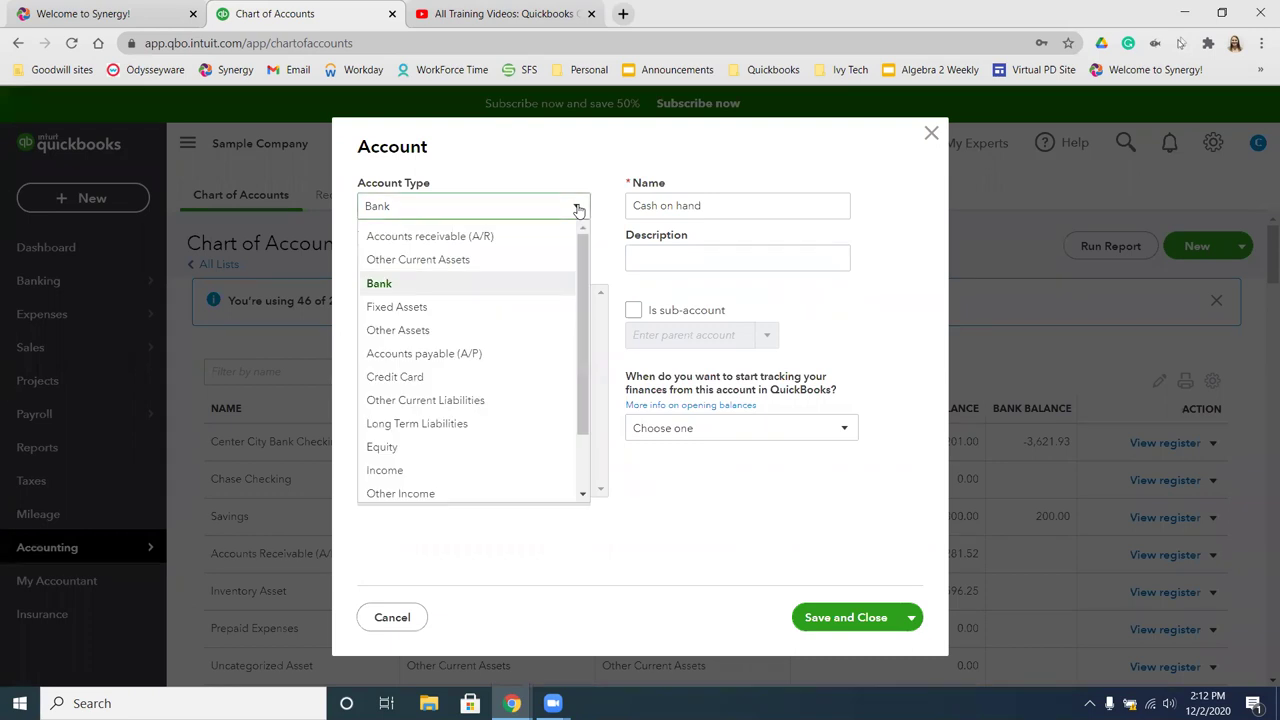
pyautogui.scroll(-1, 480, 436)
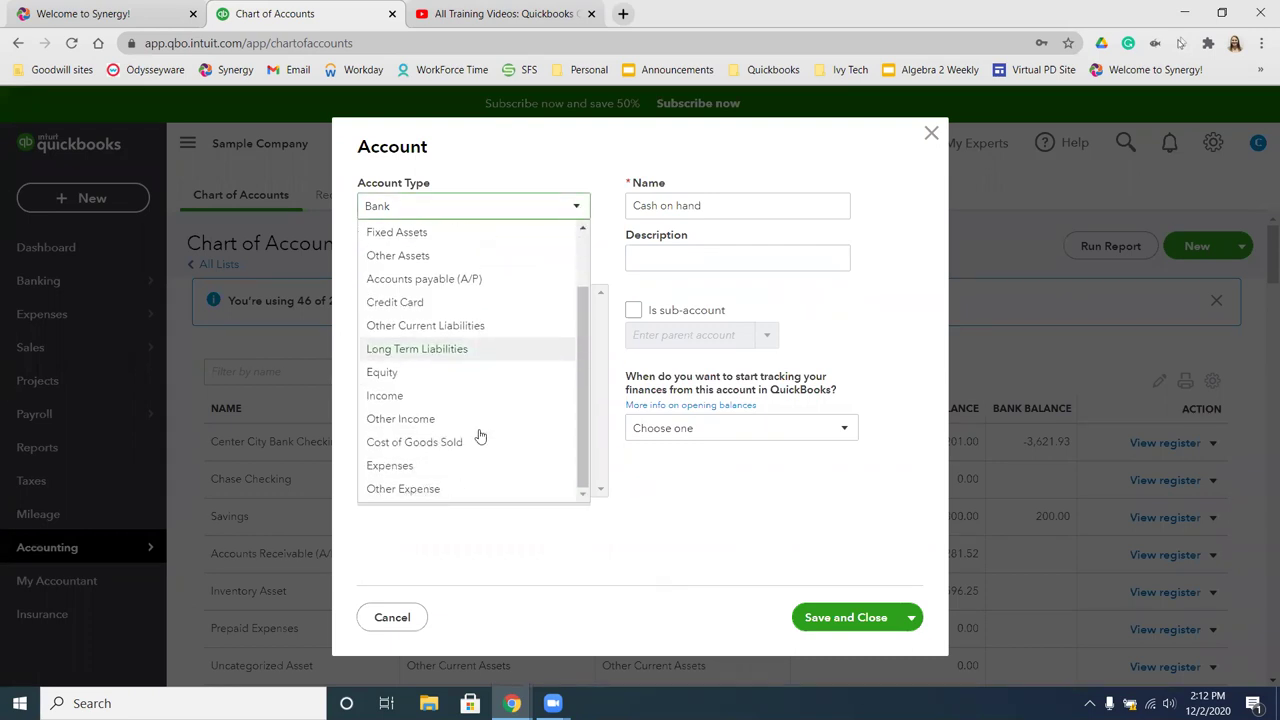
pyautogui.click(429, 471)
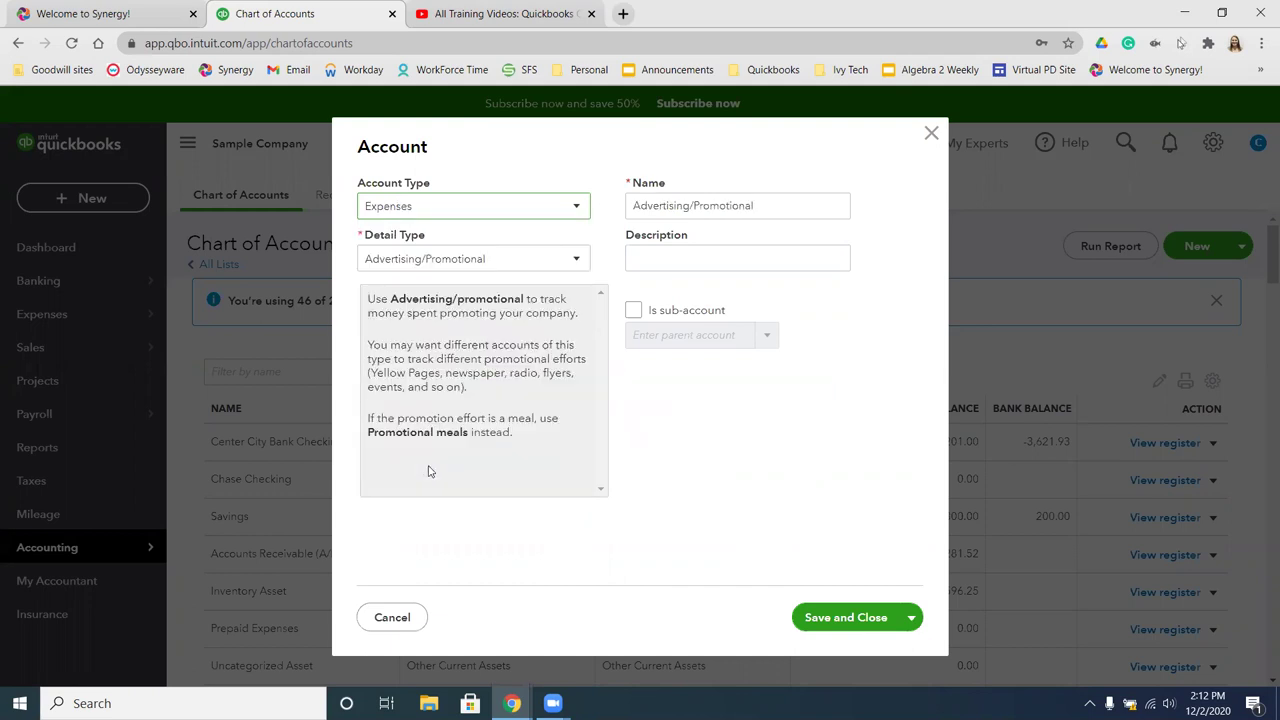
pyautogui.click(514, 264)
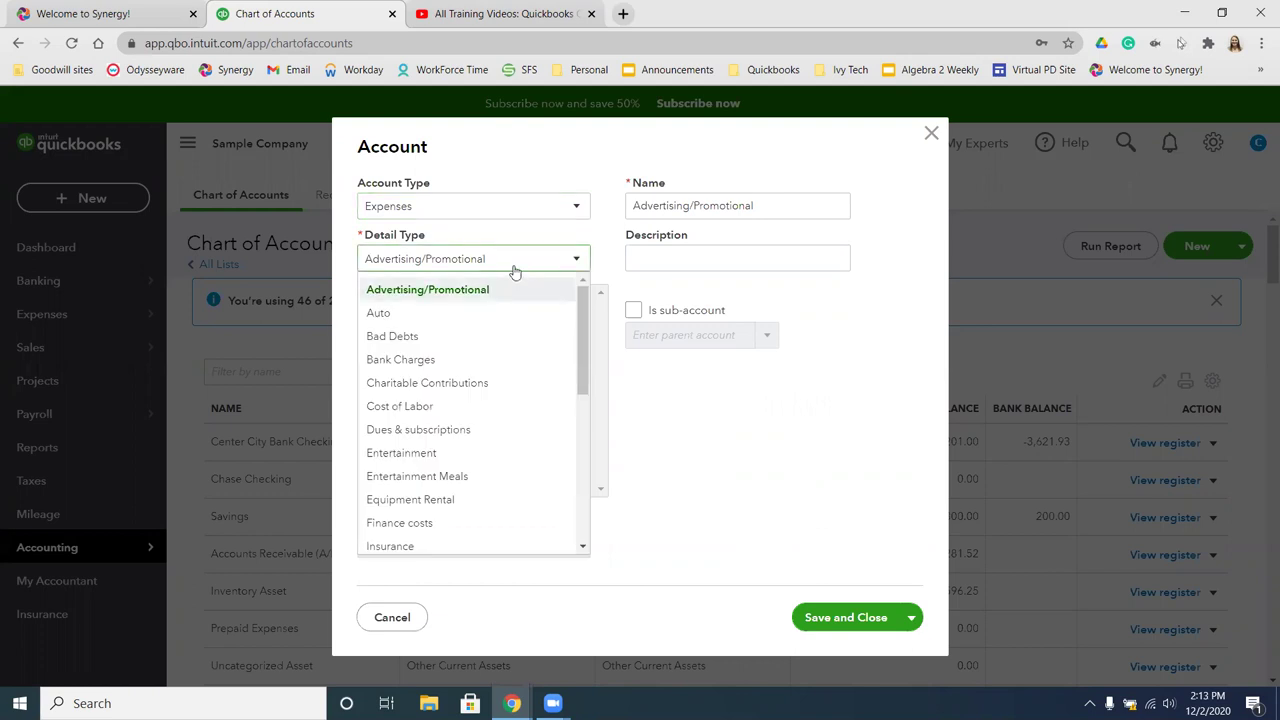
pyautogui.scroll(-1, 490, 400)
pyautogui.scroll(-2, 486, 408)
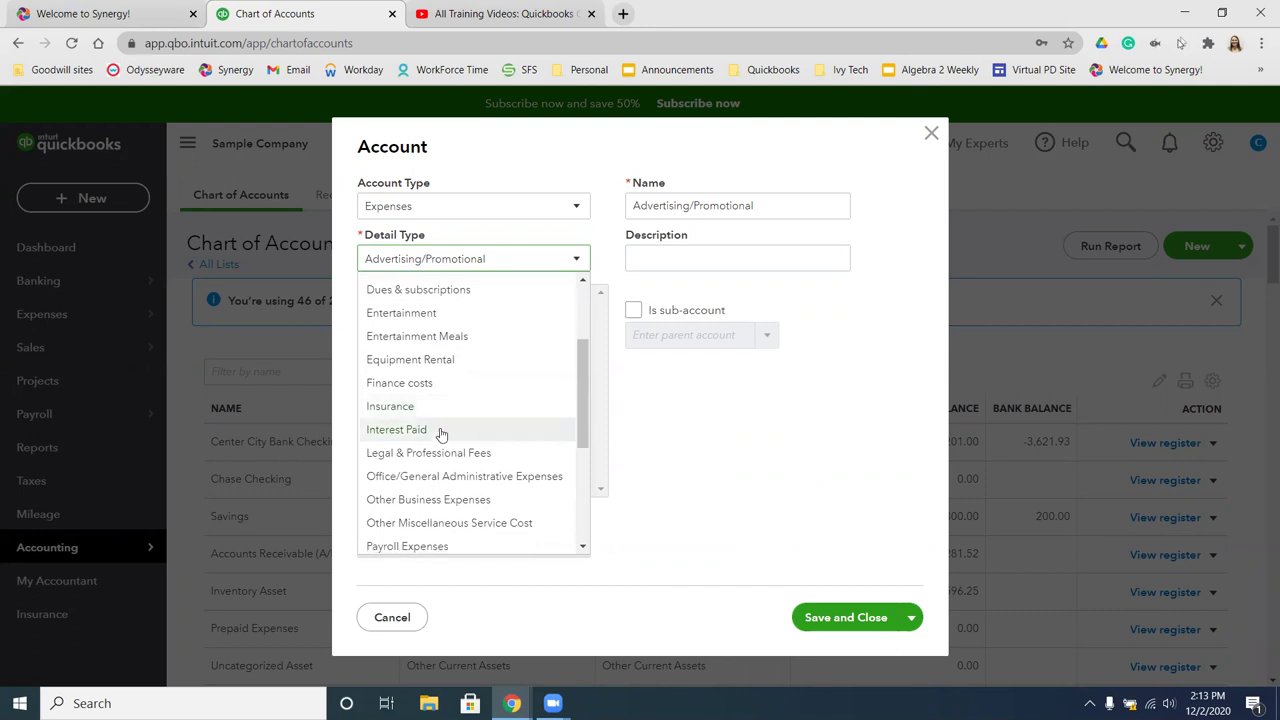
pyautogui.click(440, 431)
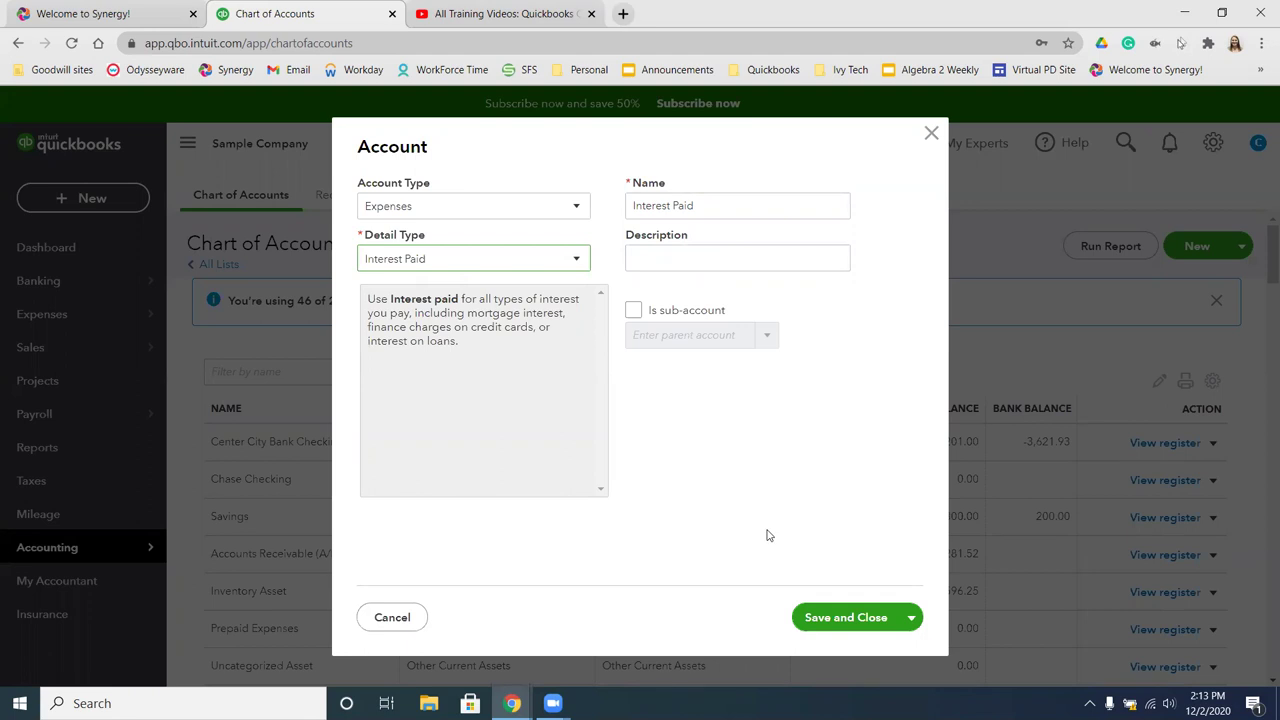
pyautogui.click(820, 620)
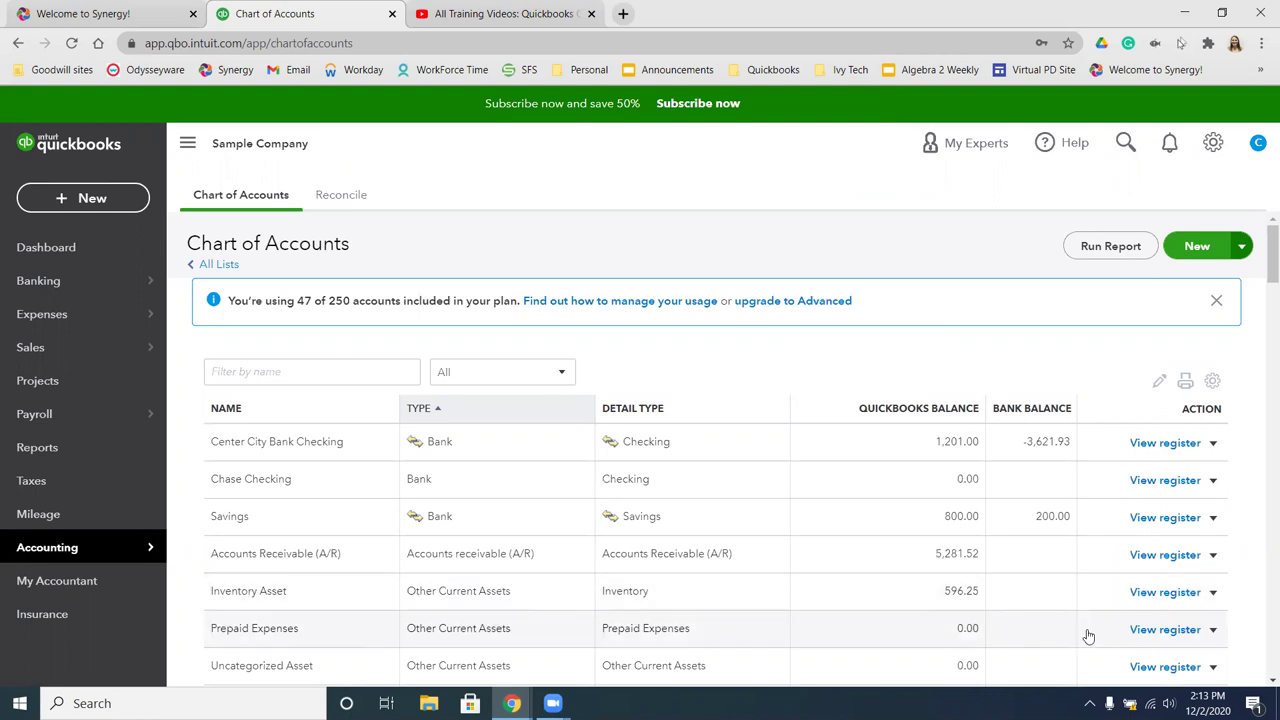
# Print the Chart of Accounts to PDF as 'CH01 TTT Chart of Accounts.pdf', overwriting the old file.
pyautogui.click(1186, 382)
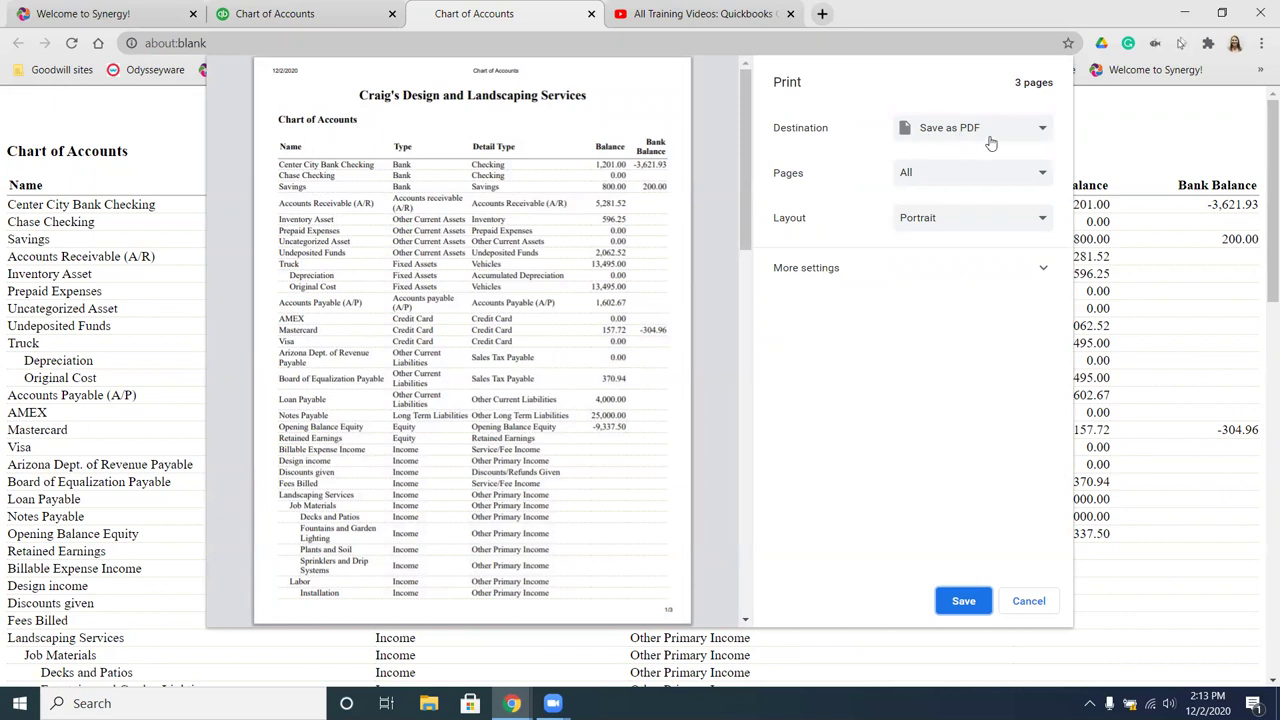
pyautogui.click(963, 601)
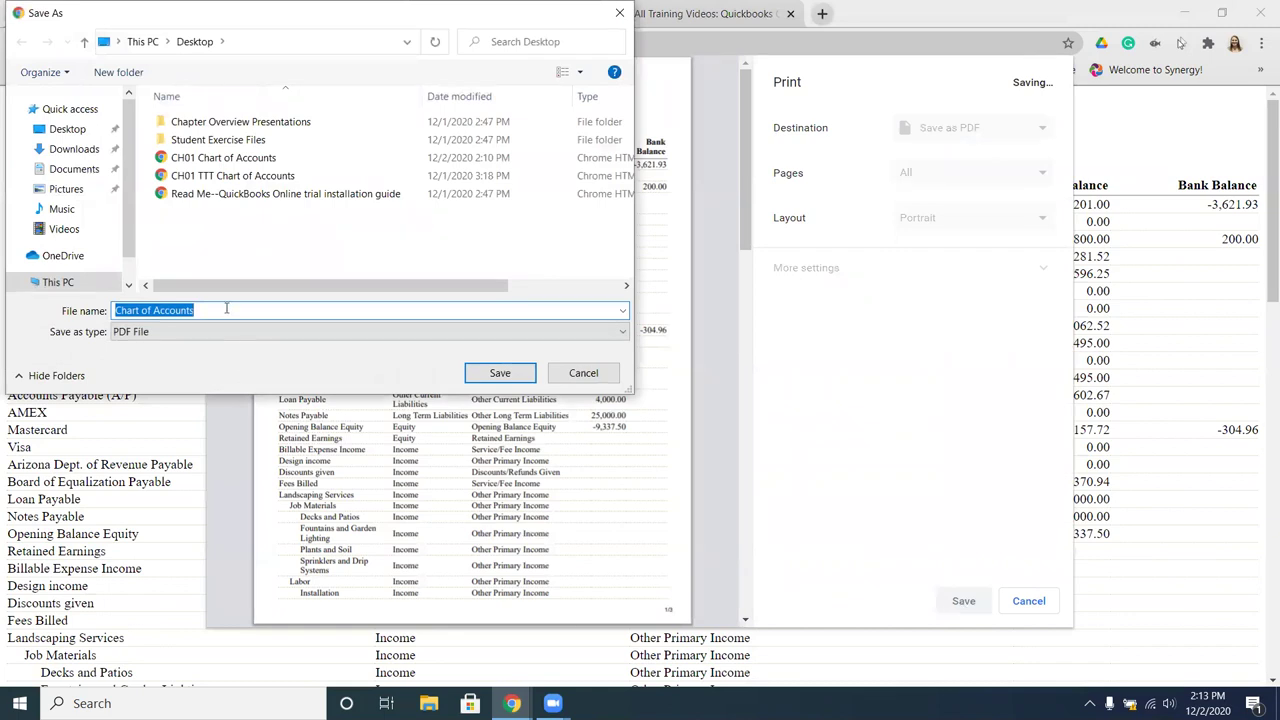
pyautogui.press('Home')
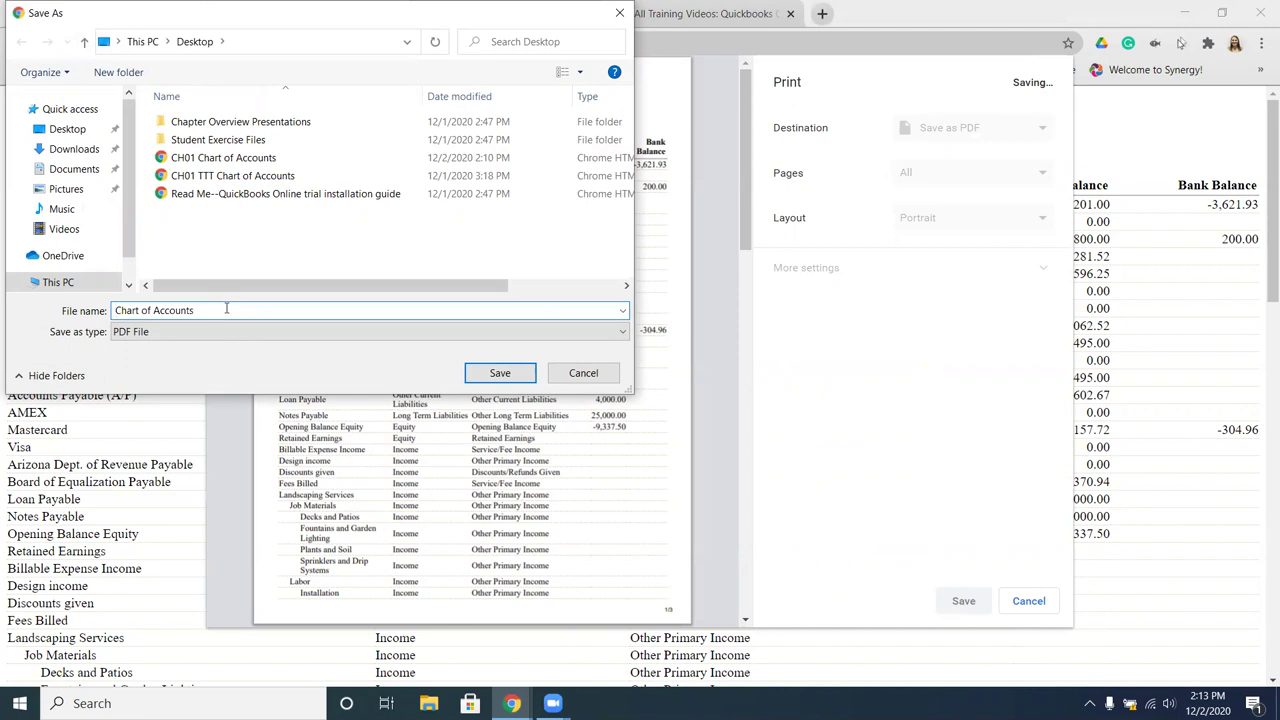
pyautogui.write('CH01 ')
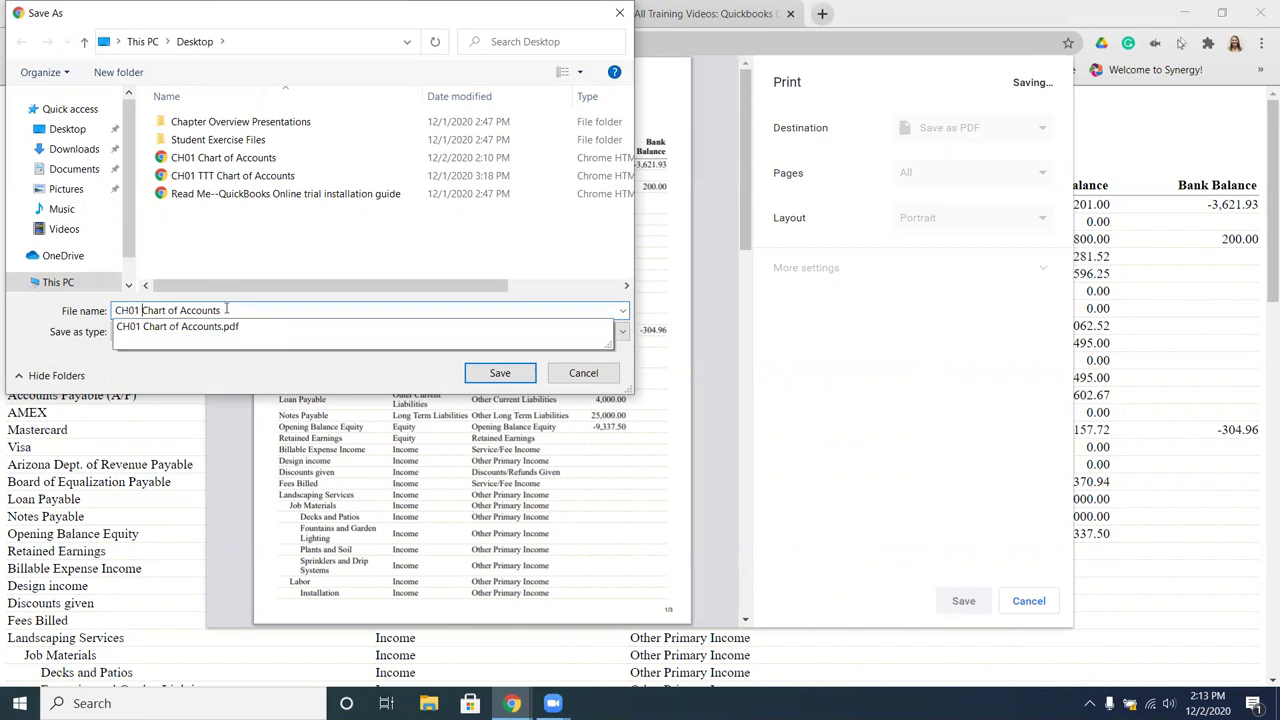
pyautogui.write('TT')
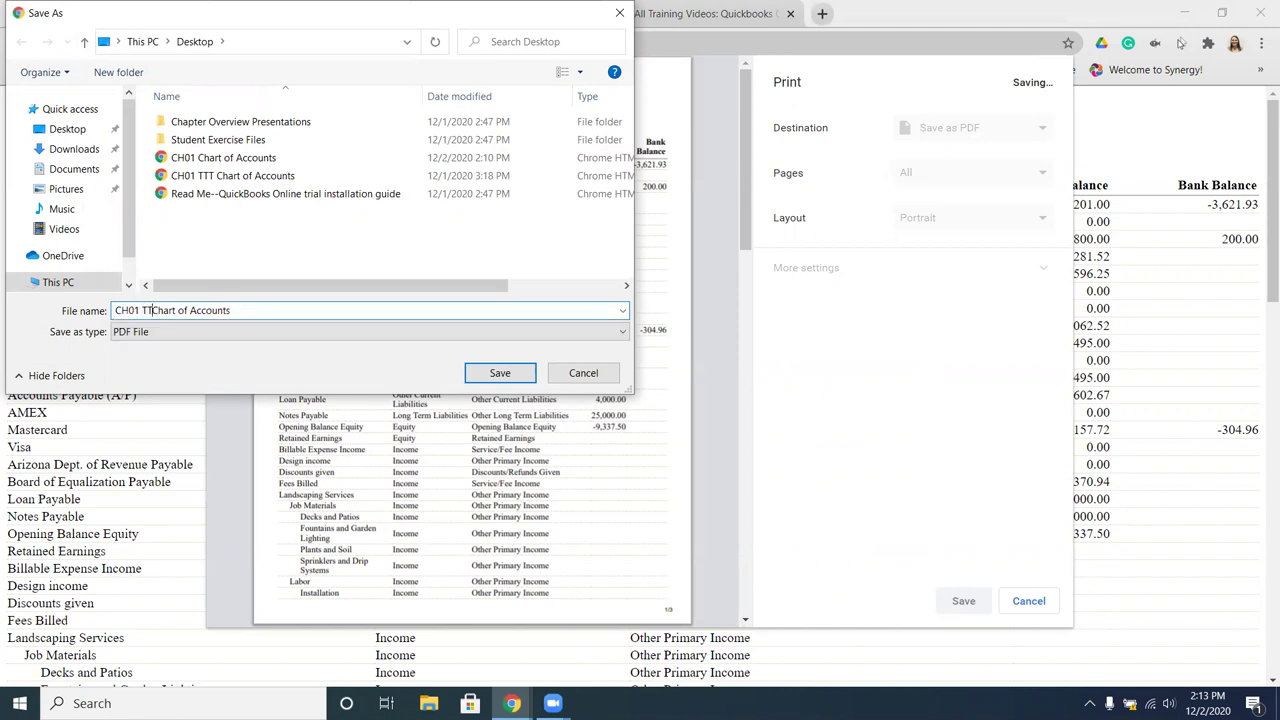
pyautogui.write('T')
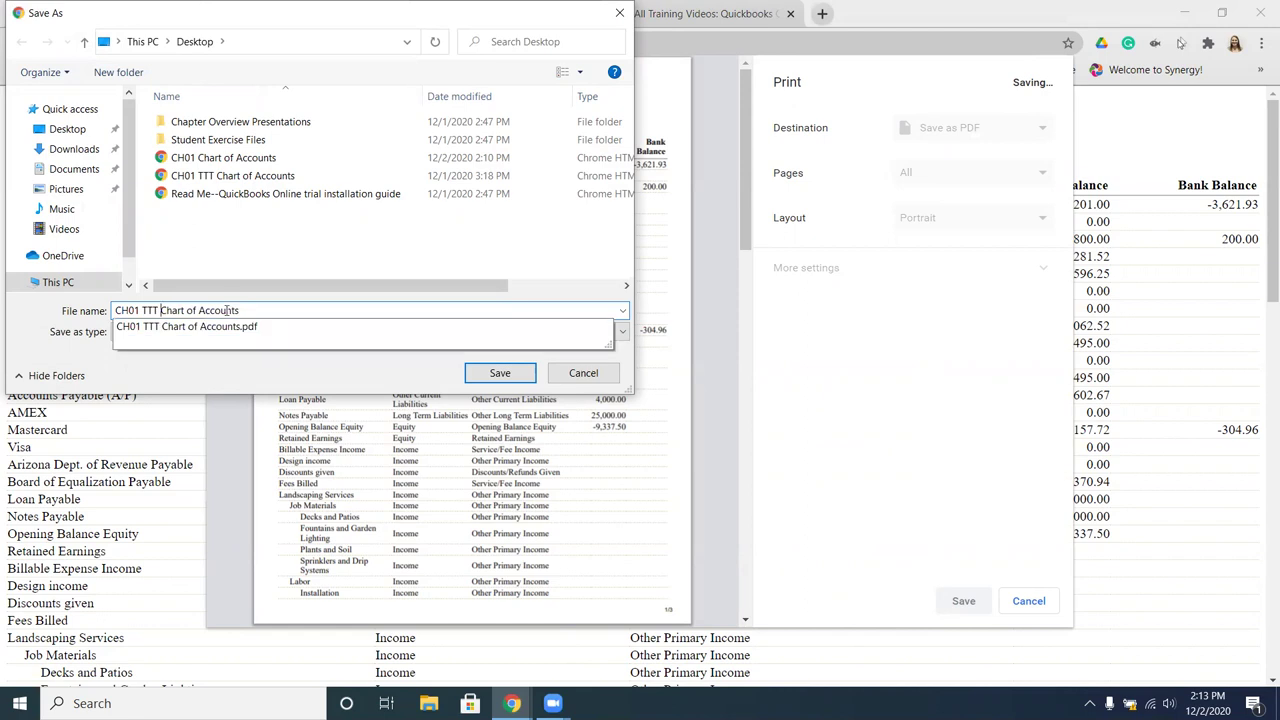
pyautogui.click(228, 327)
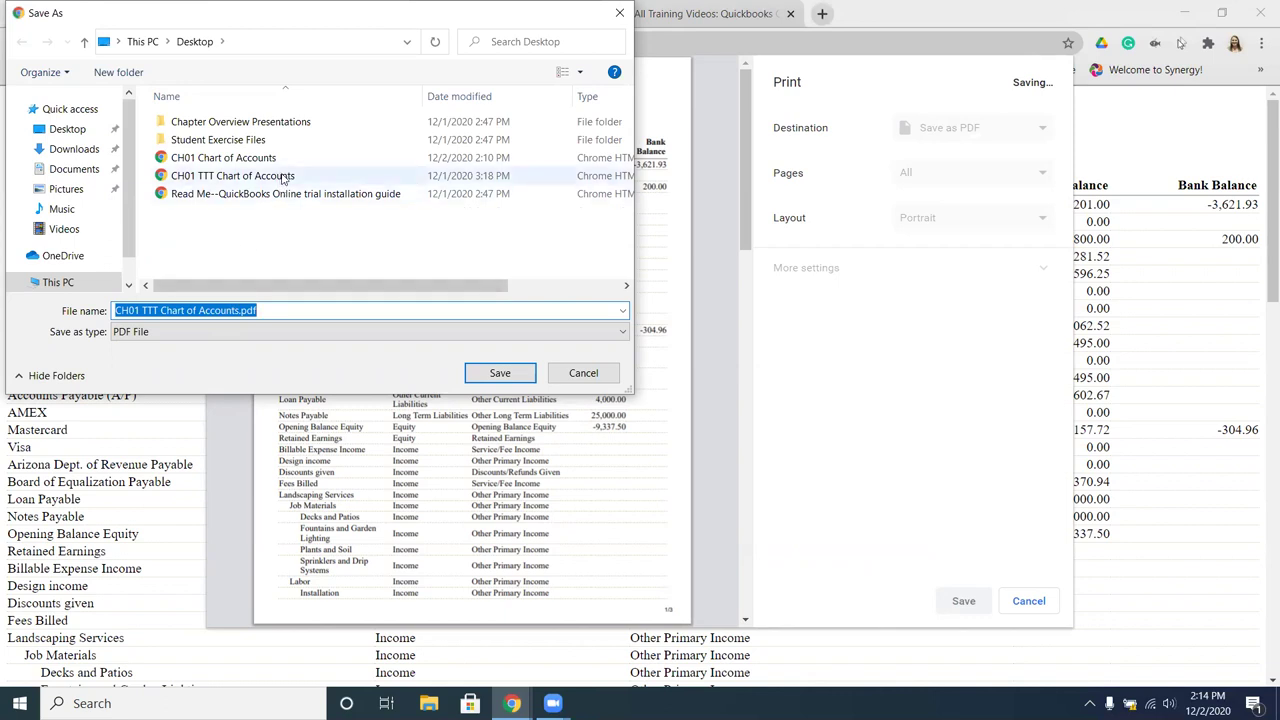
pyautogui.click(495, 376)
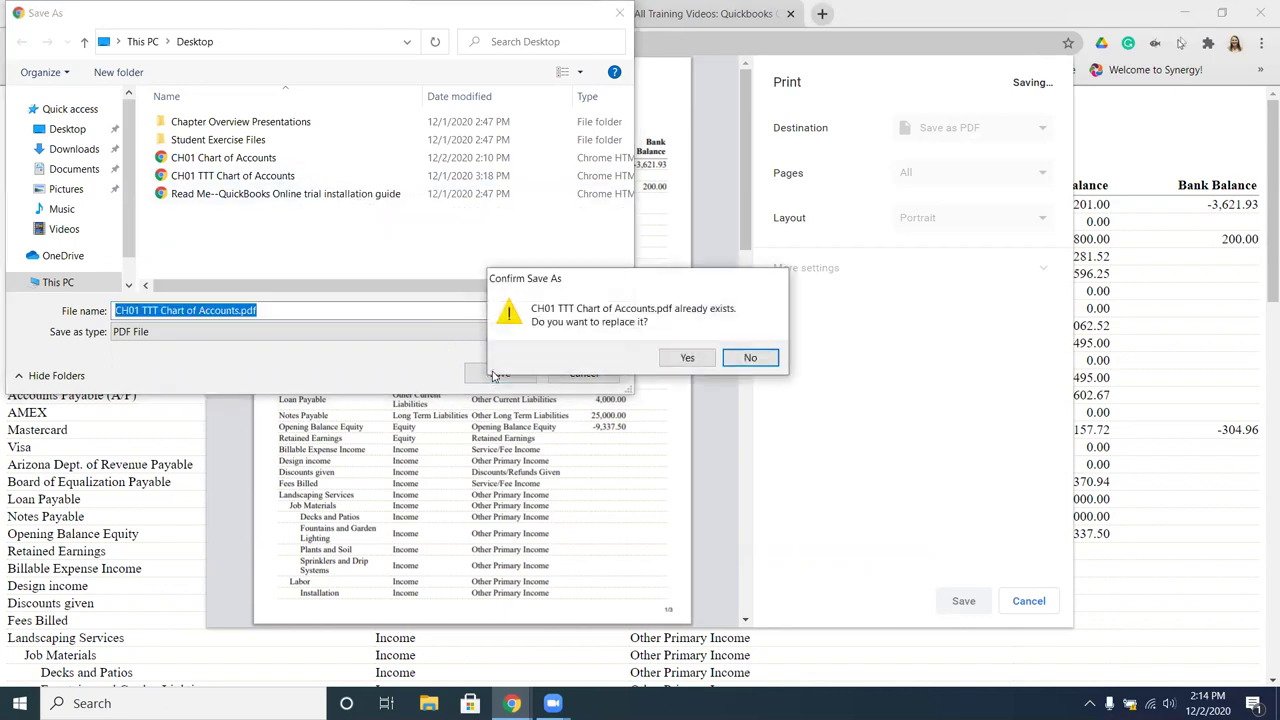
pyautogui.click(700, 362)
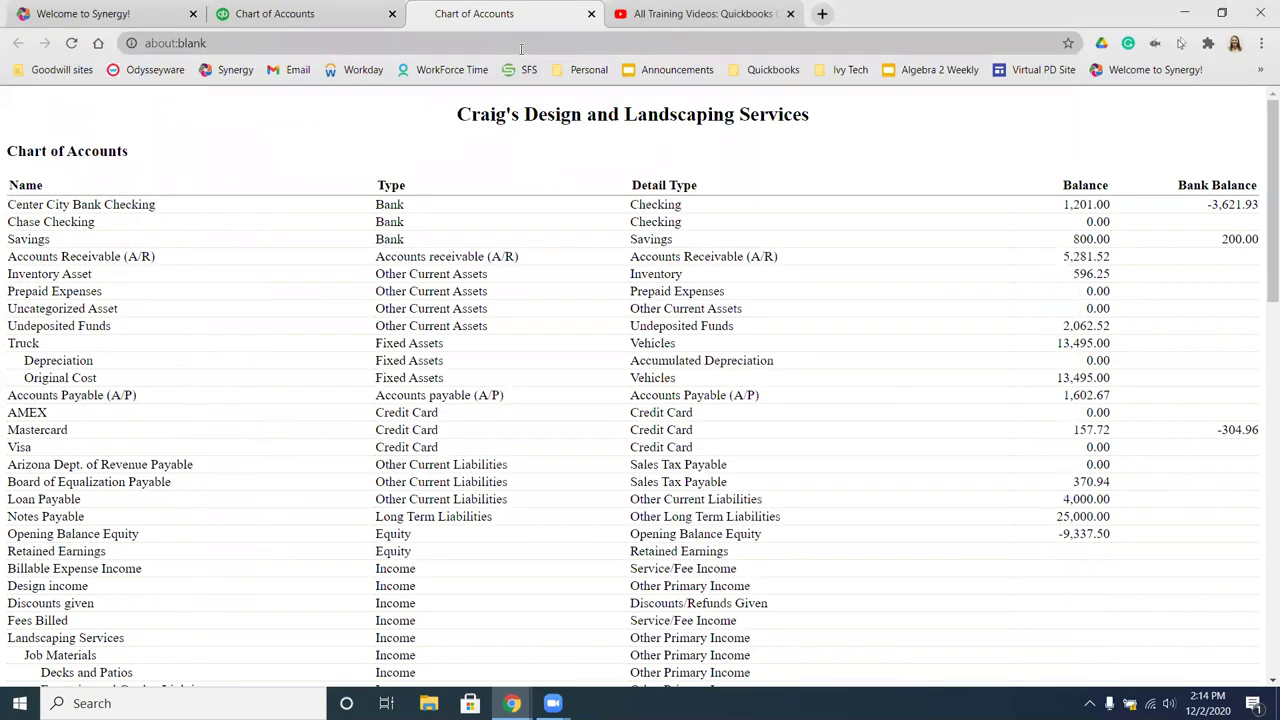
# Go to classroom.google.com, open the Quickbooks Online class, and enlarge its class code.
pyautogui.click(521, 45)
pyautogui.write('class')
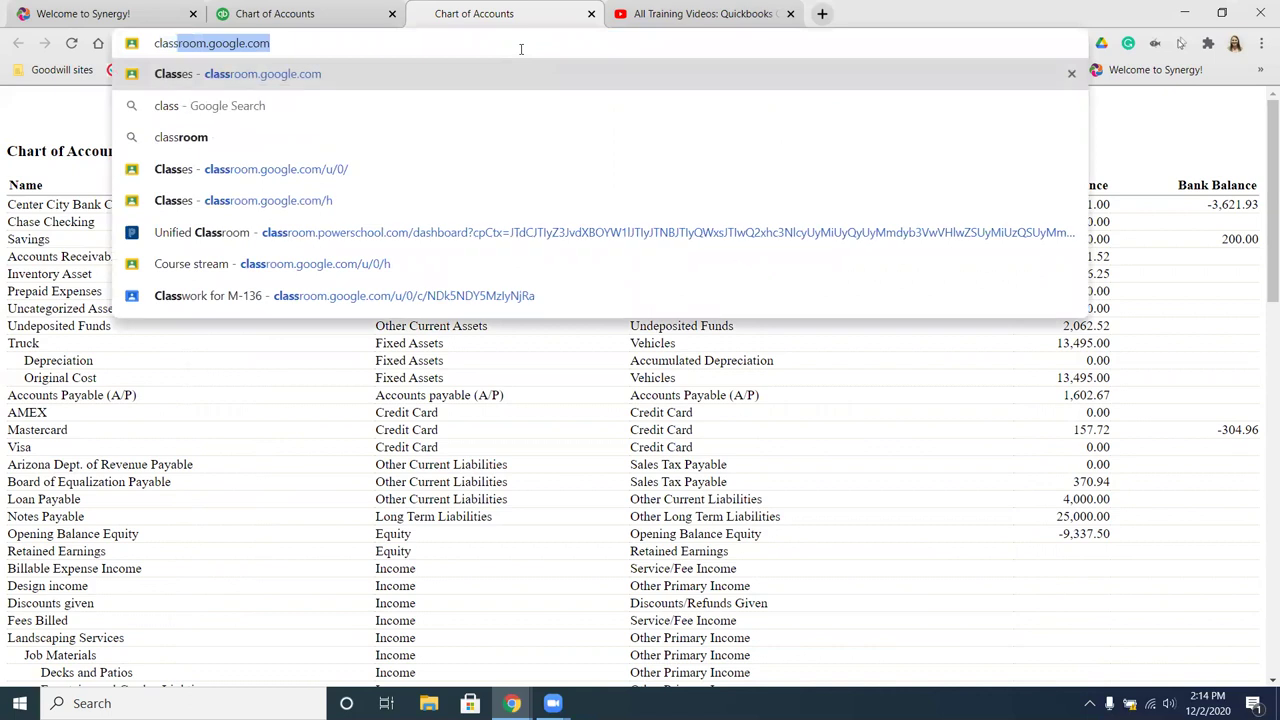
pyautogui.press('Return')
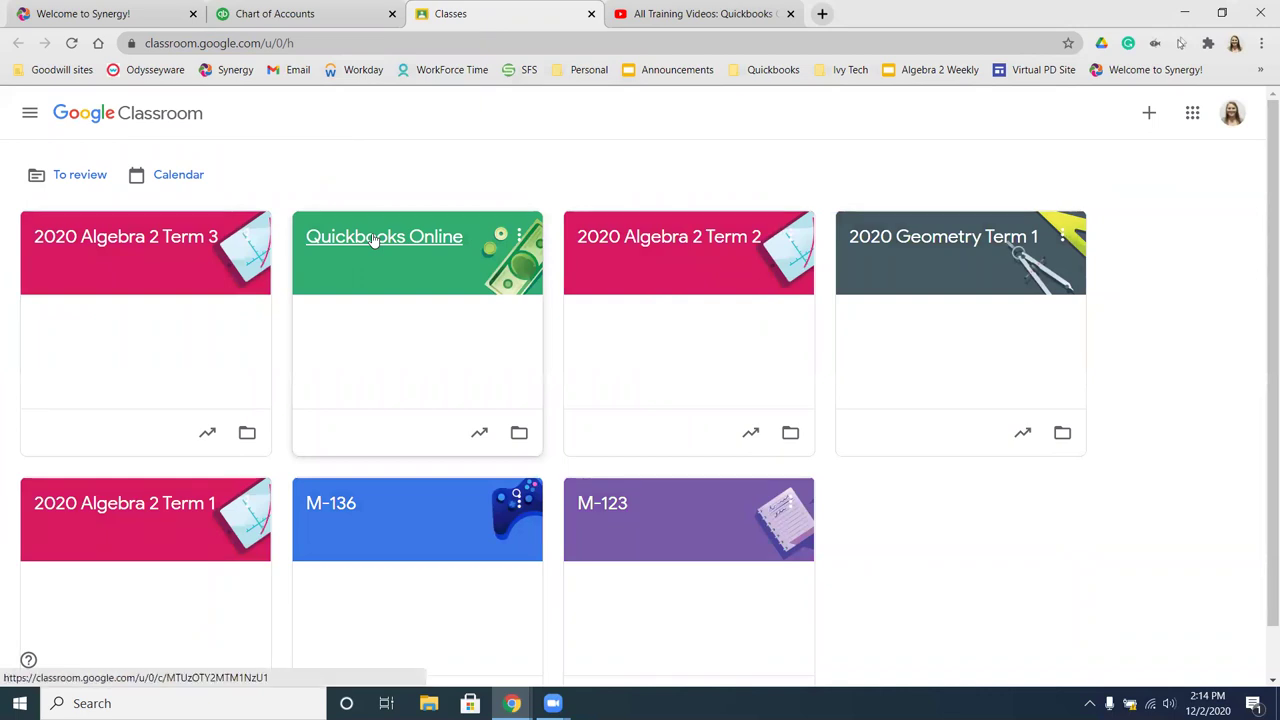
pyautogui.click(373, 238)
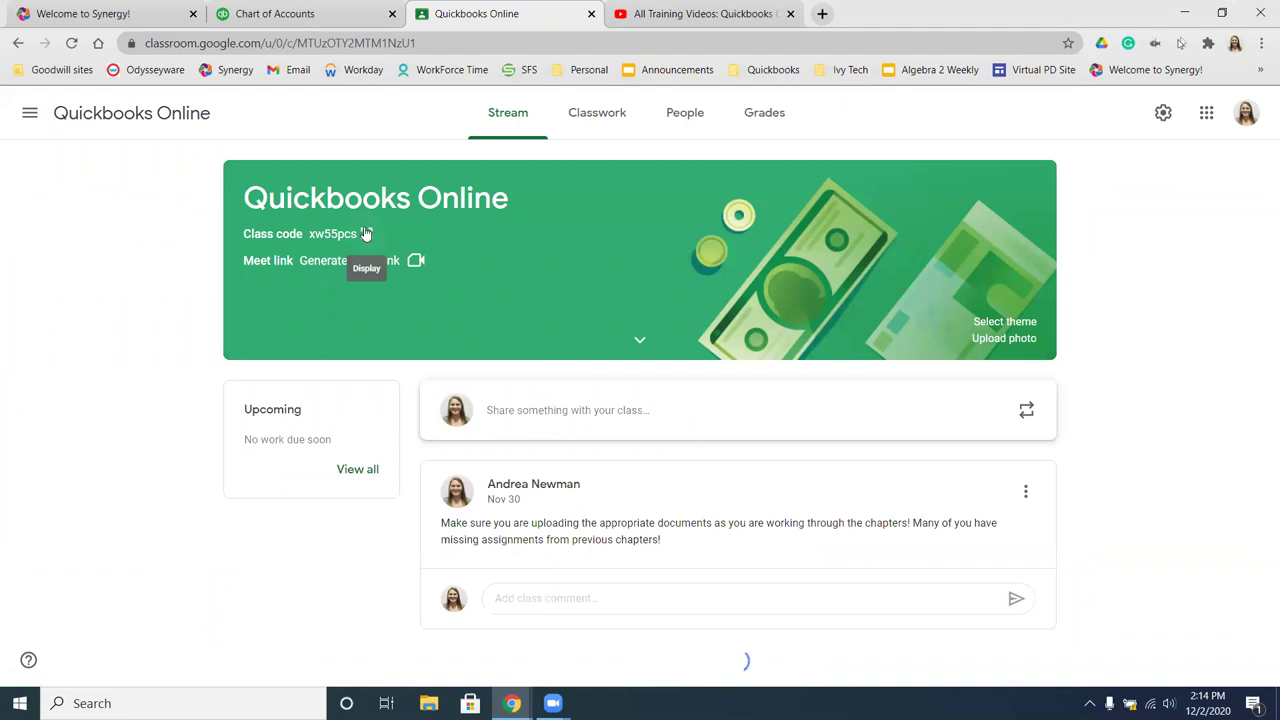
pyautogui.click(367, 233)
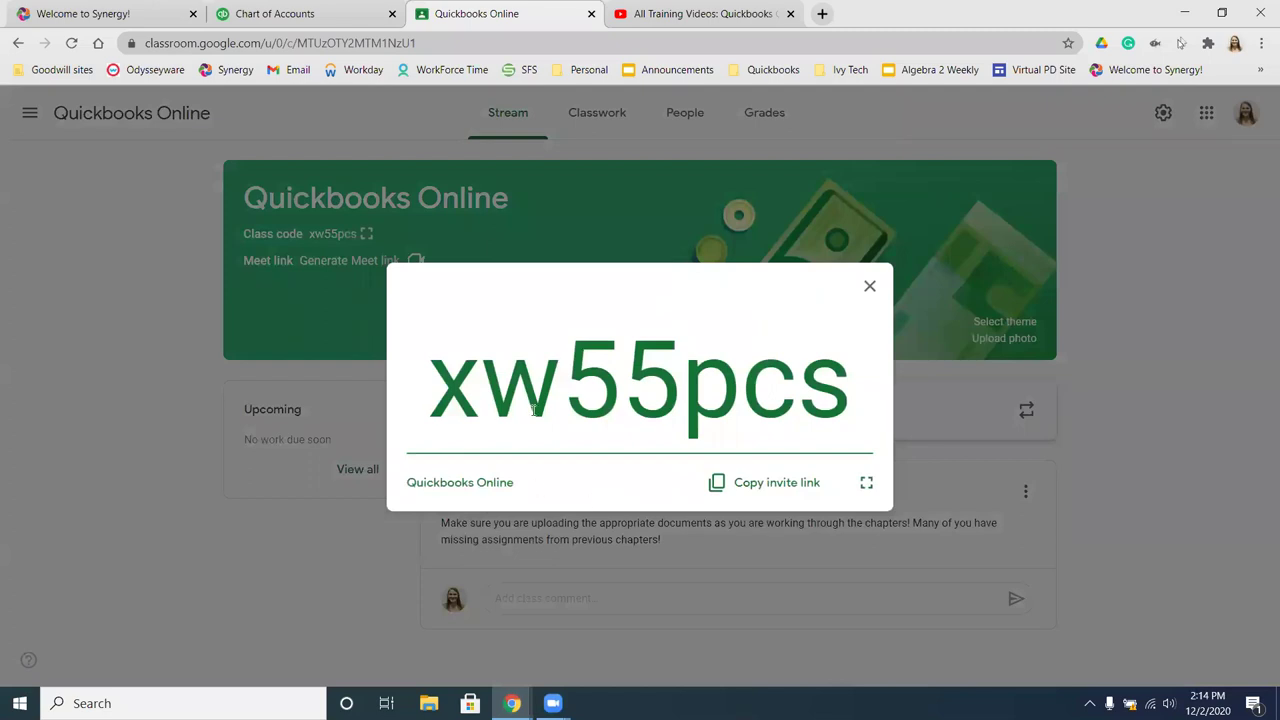
# Close the class code, view Classwork, and expand Tackle the Tasks and Ch 1 Assessment.
pyautogui.click(871, 288)
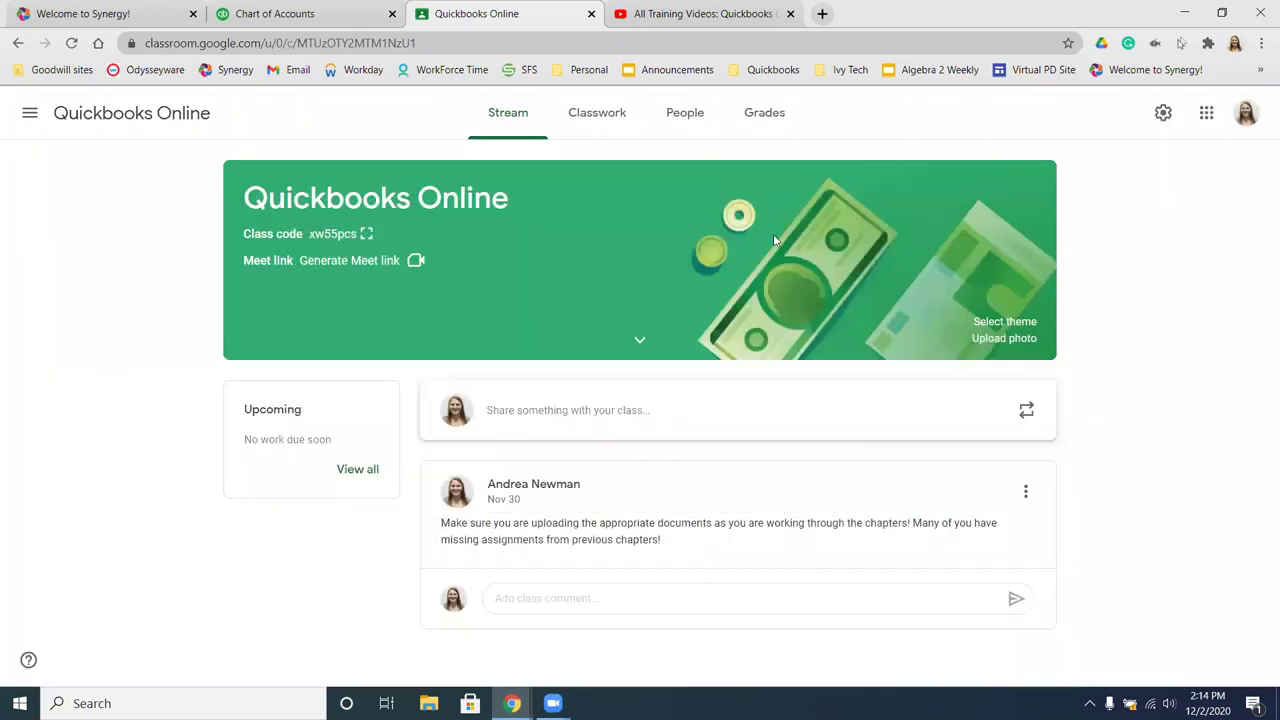
pyautogui.click(598, 116)
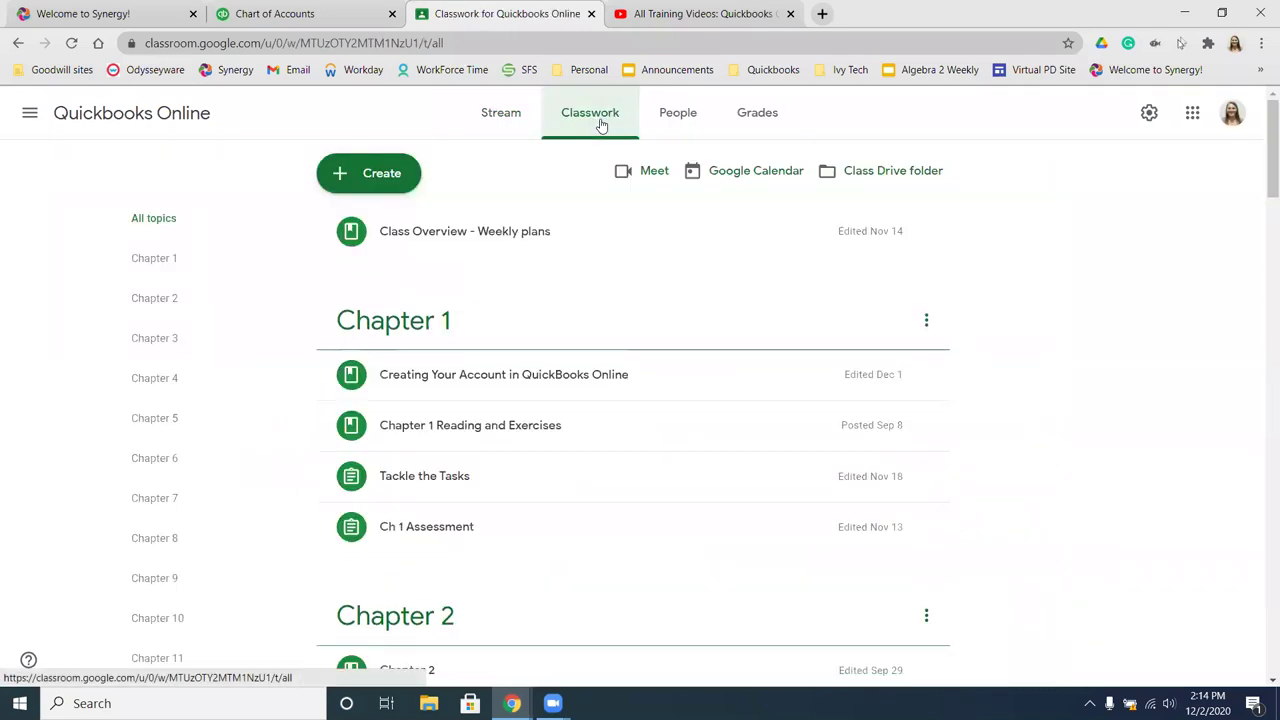
pyautogui.moveTo(425, 477)
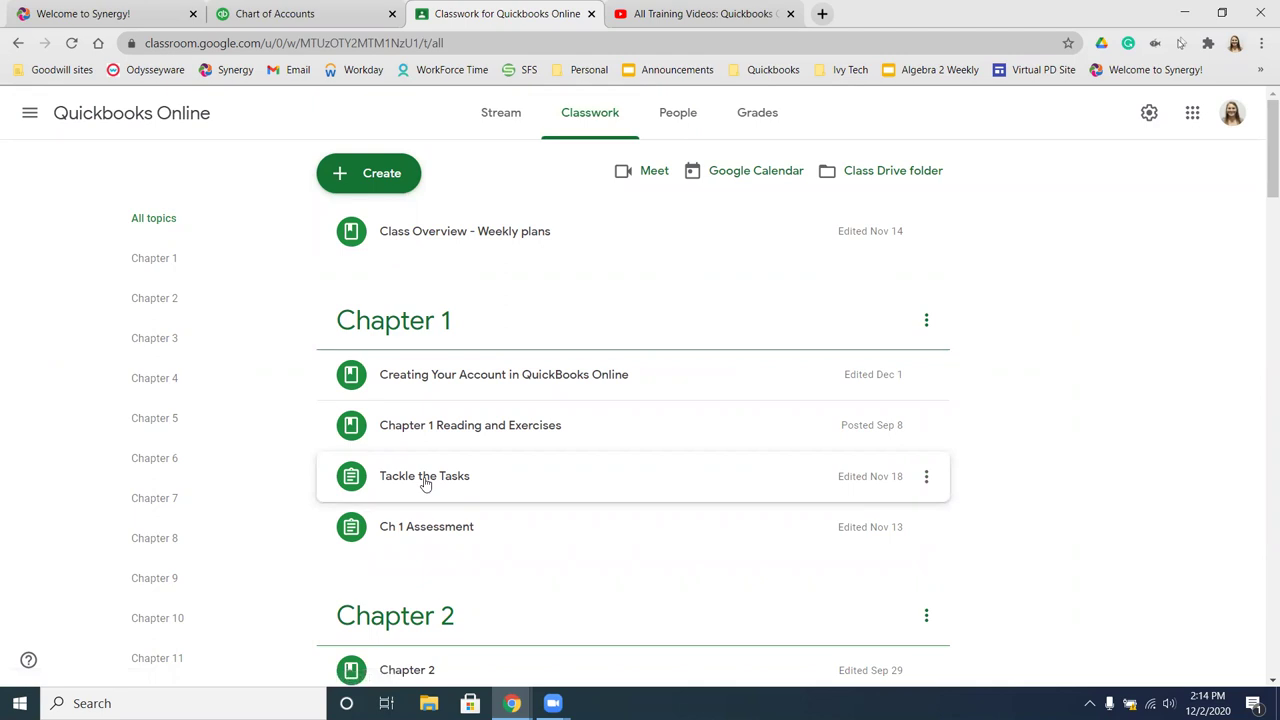
pyautogui.click(425, 483)
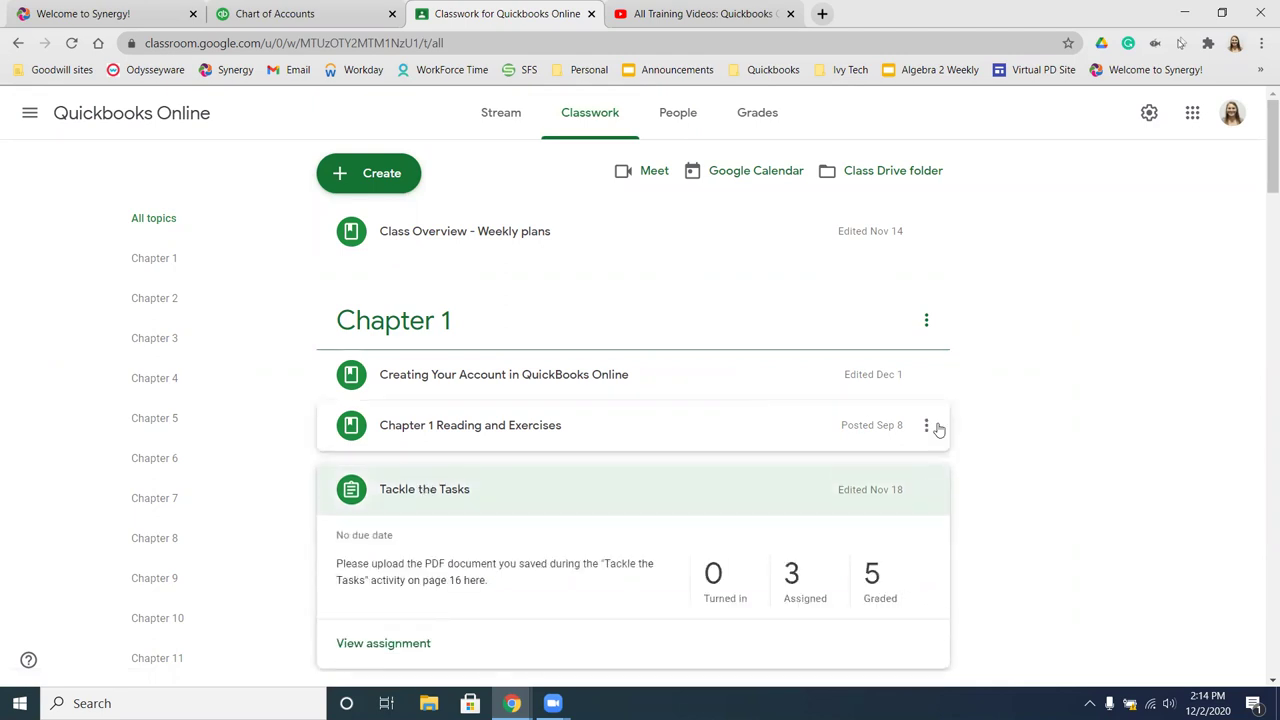
pyautogui.scroll(-2, 935, 440)
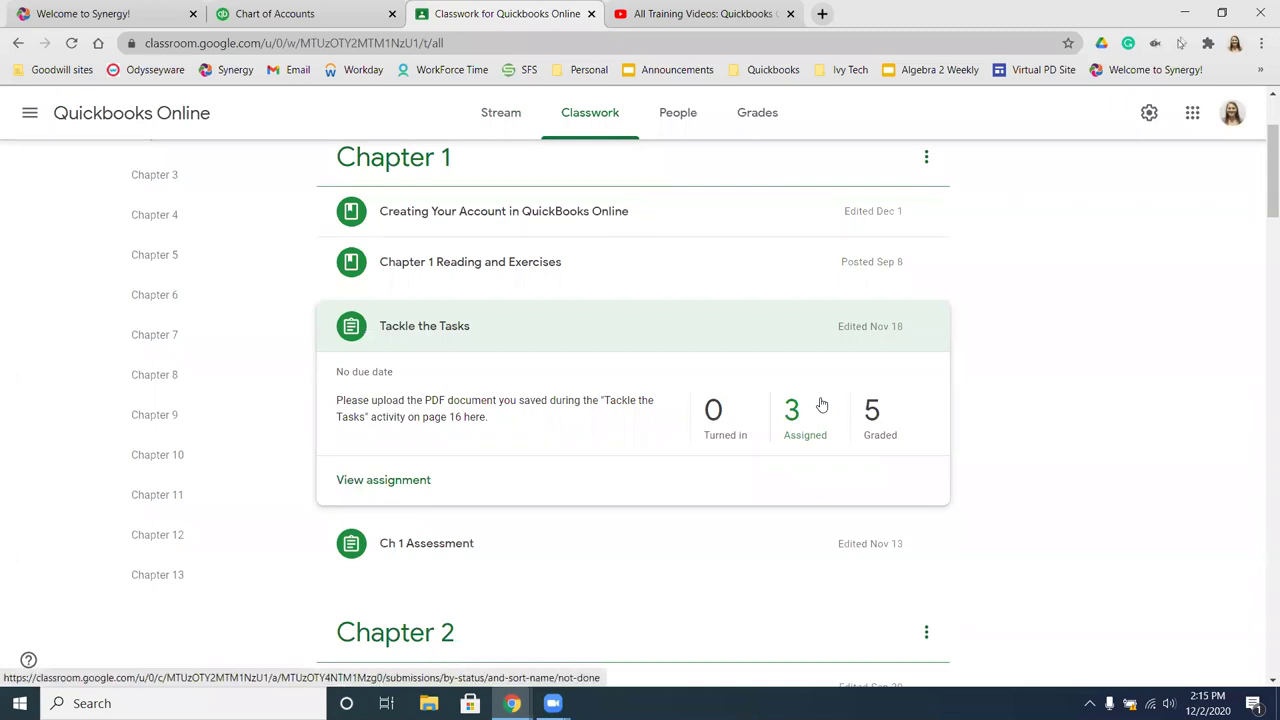
pyautogui.scroll(-1, 821, 404)
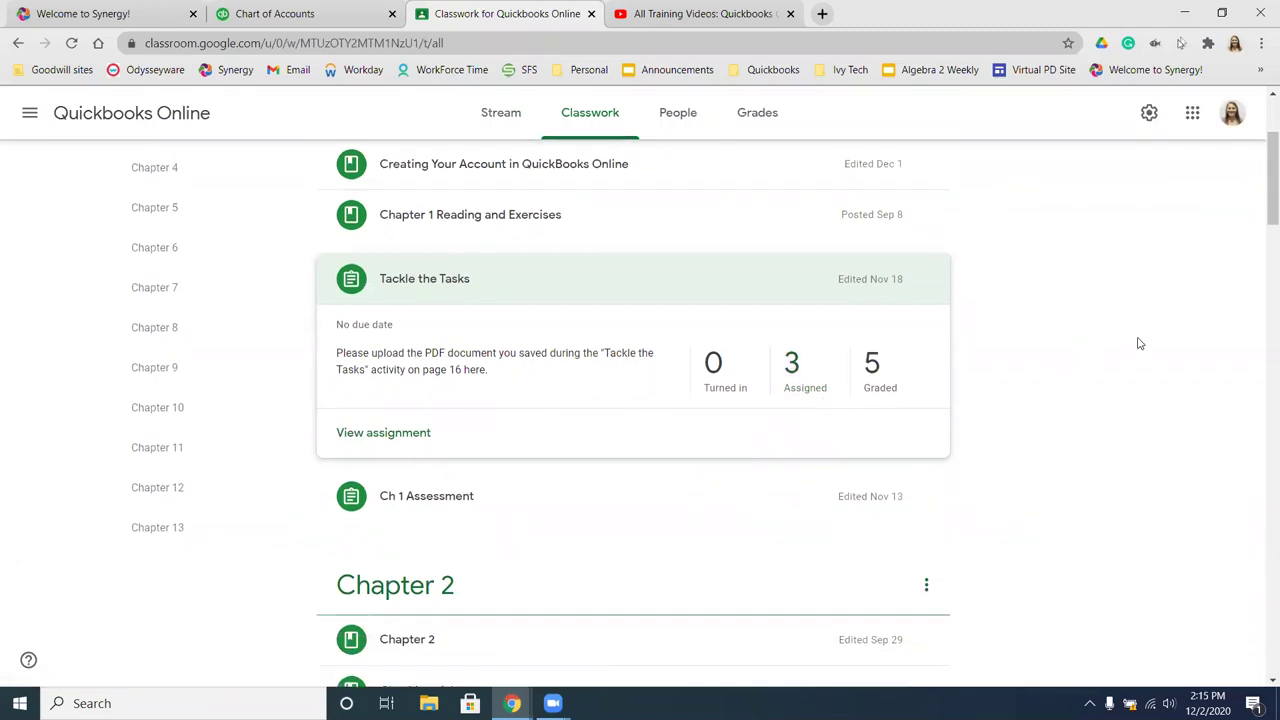
pyautogui.scroll(-1, 1138, 343)
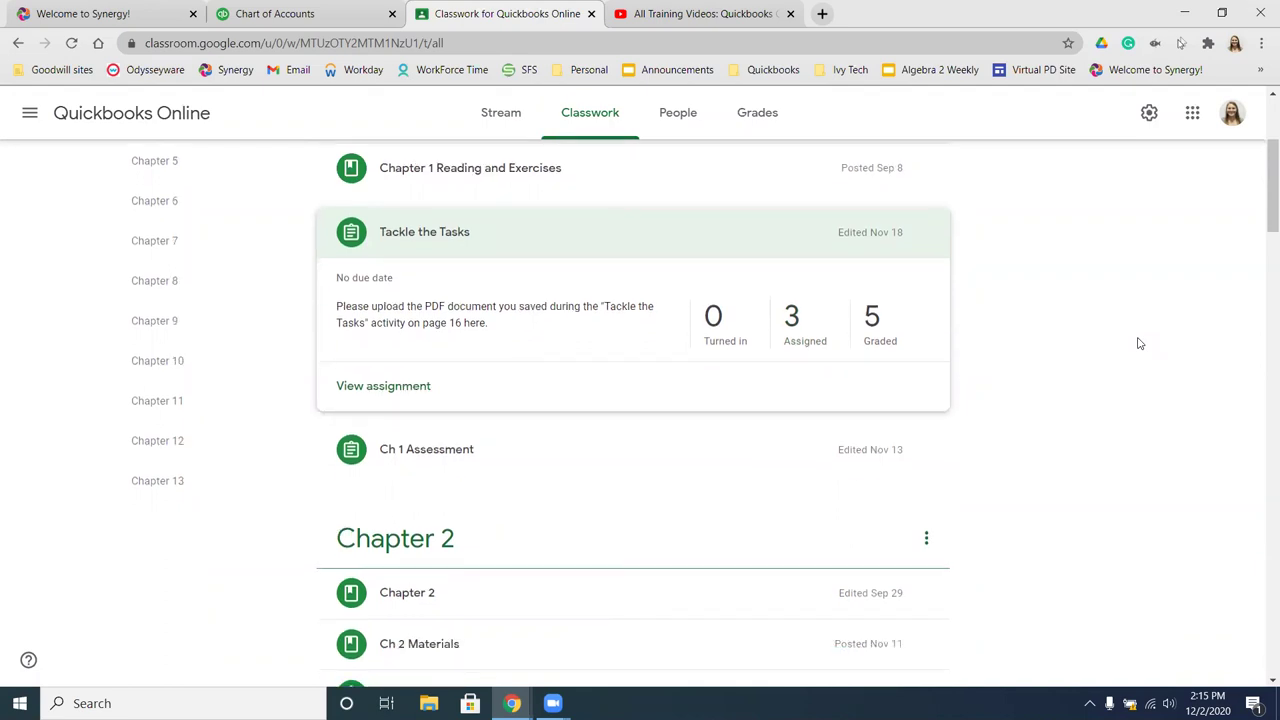
pyautogui.moveTo(450, 496)
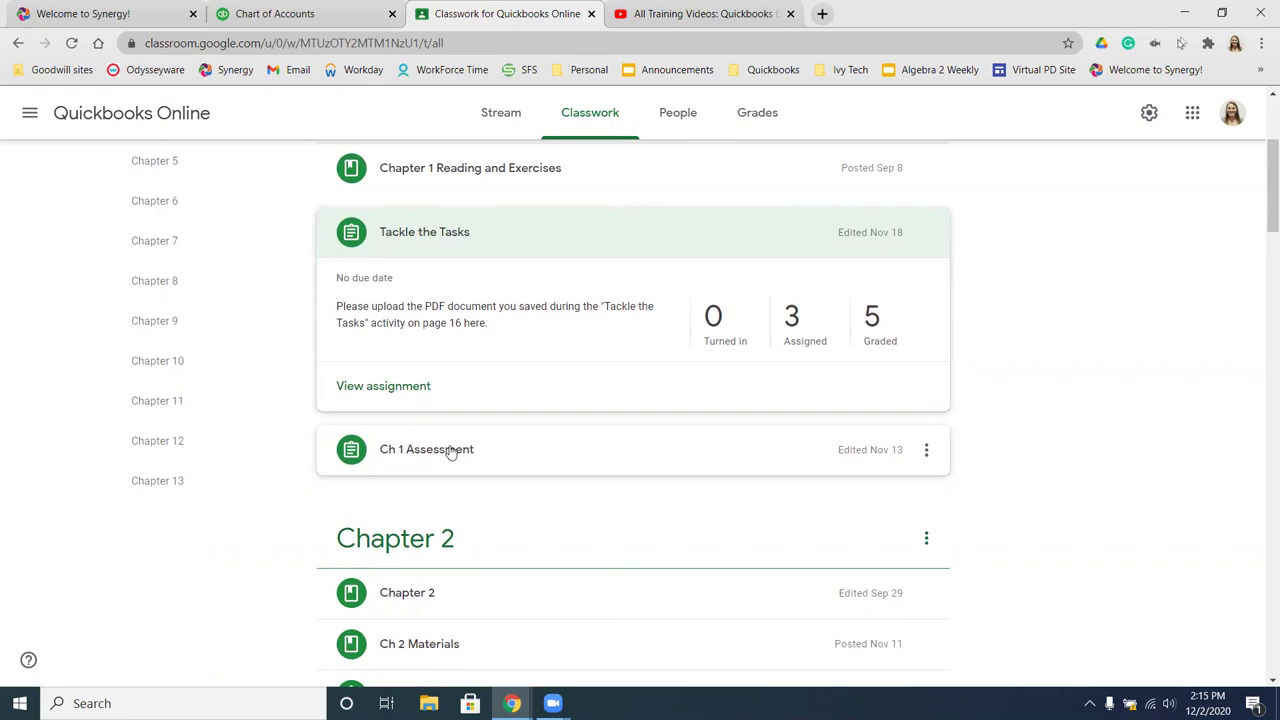
pyautogui.click(491, 451)
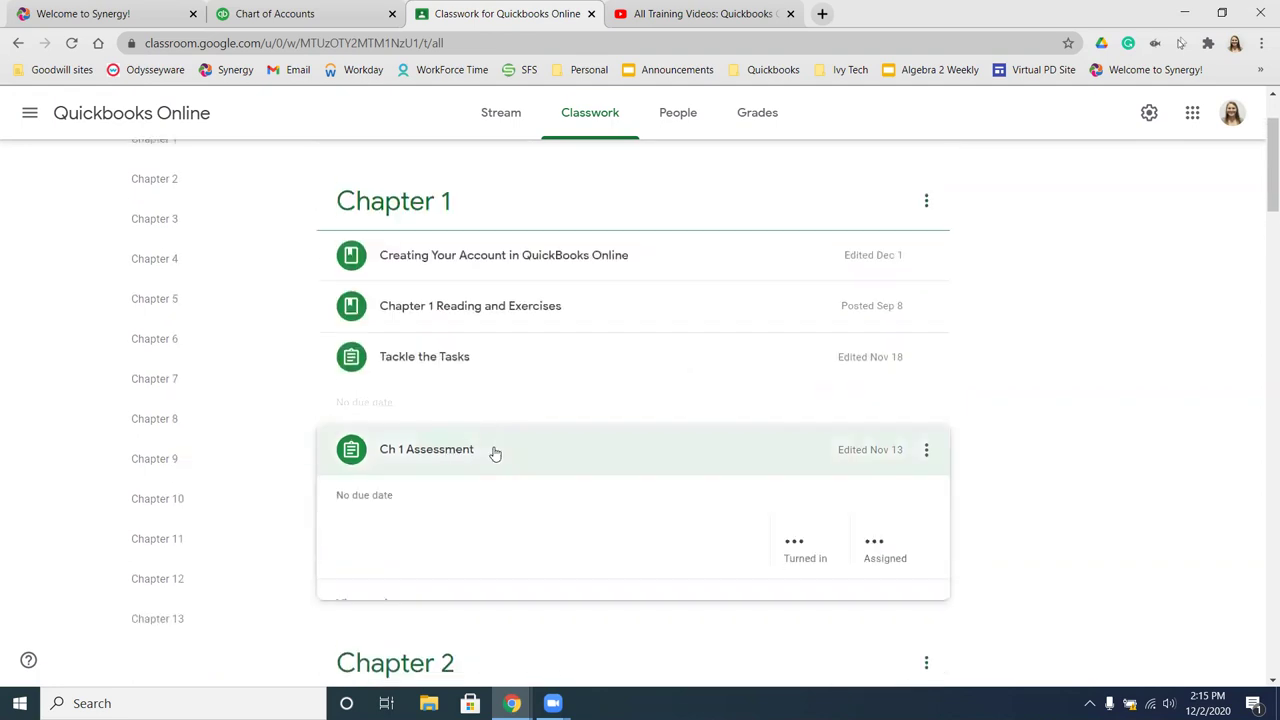